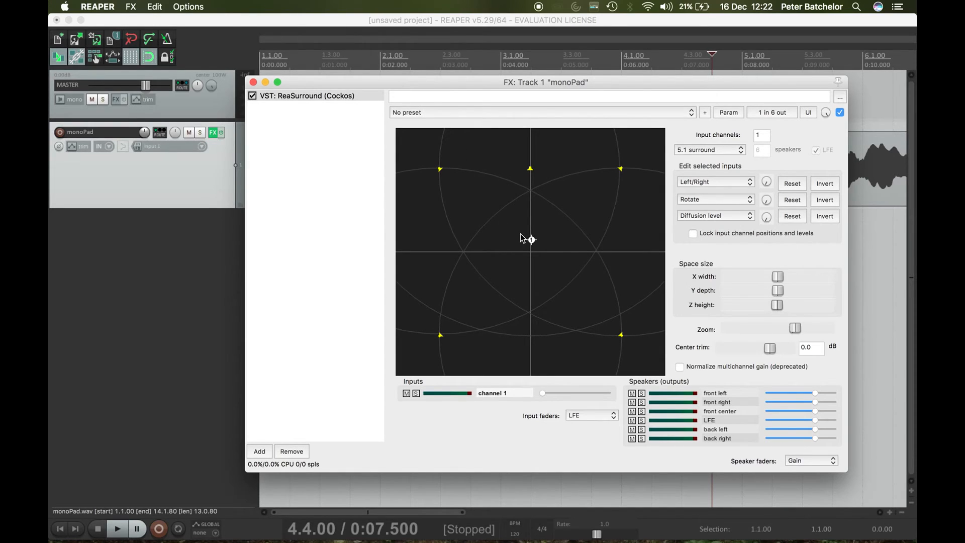
Set the monoPad track volume to about -13.4 dB and, during playback, move the channel 1 source to about 13%L 21%B in ReaSurround.
left_click_drag(144, 135, 144, 149)
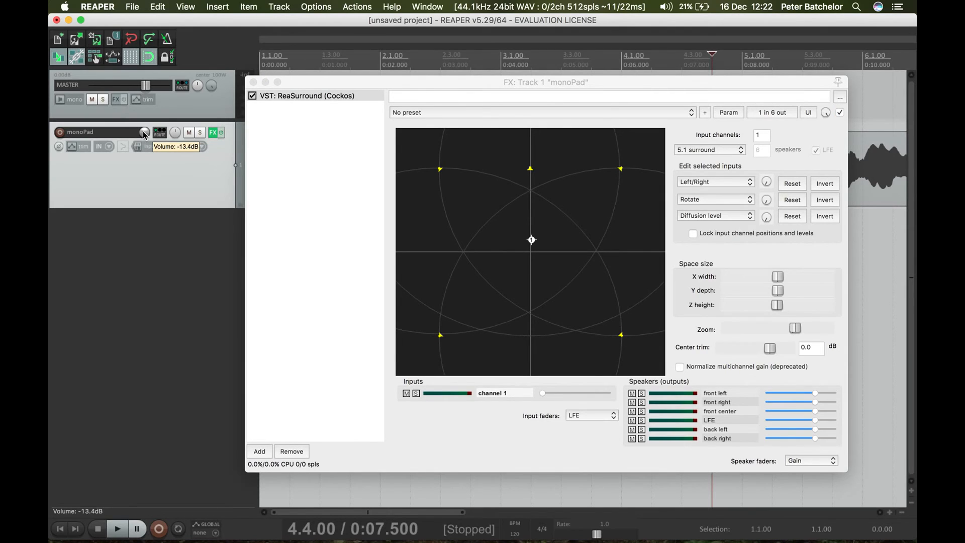
key("space")
left_click_drag(532, 240, 509, 290)
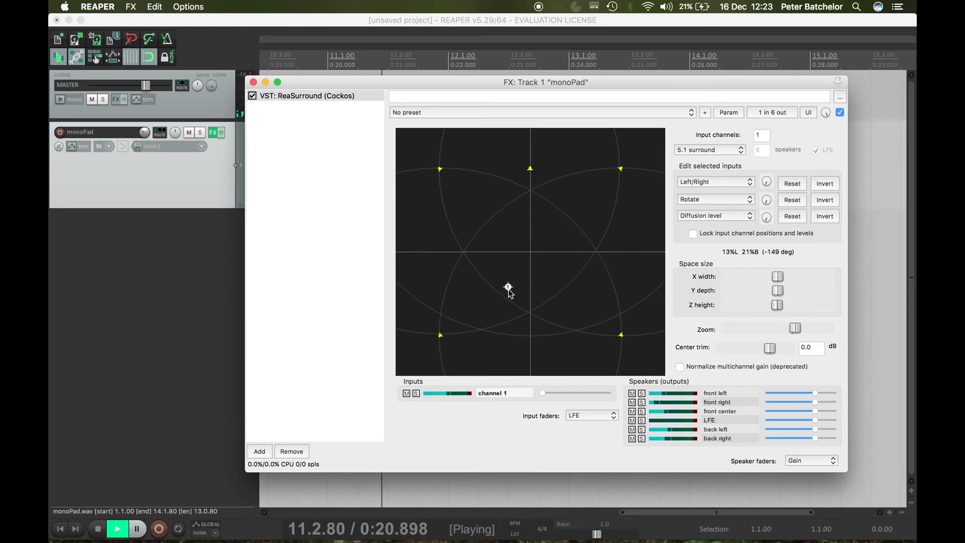
key("space")
Select the time range from 1.1.00 to 11.1.00 on the timeline and enable repeat for looped playback.
left_click_drag(396, 82, 607, 123)
left_click(325, 98)
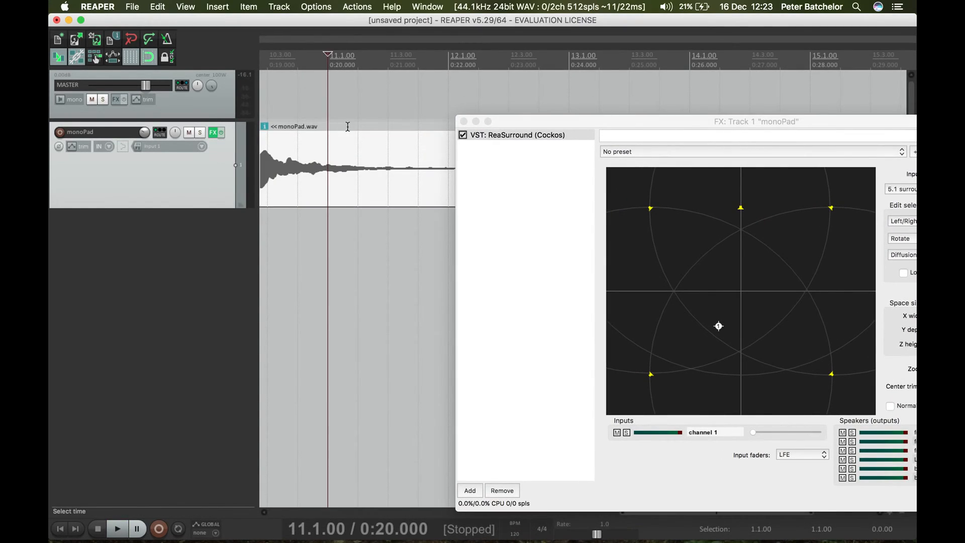
key("space")
key("space")
scroll(305, 176, "left", 10)
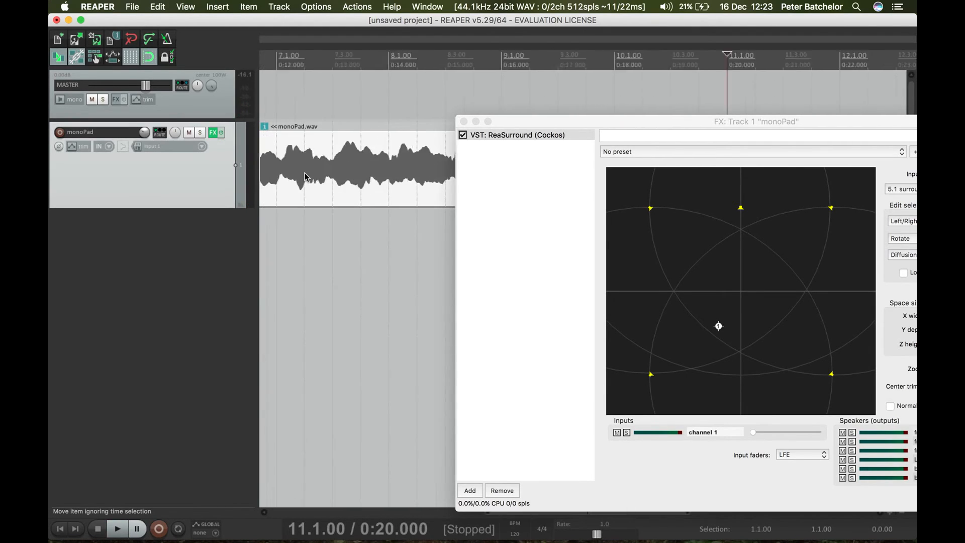
scroll(305, 176, "down", 8)
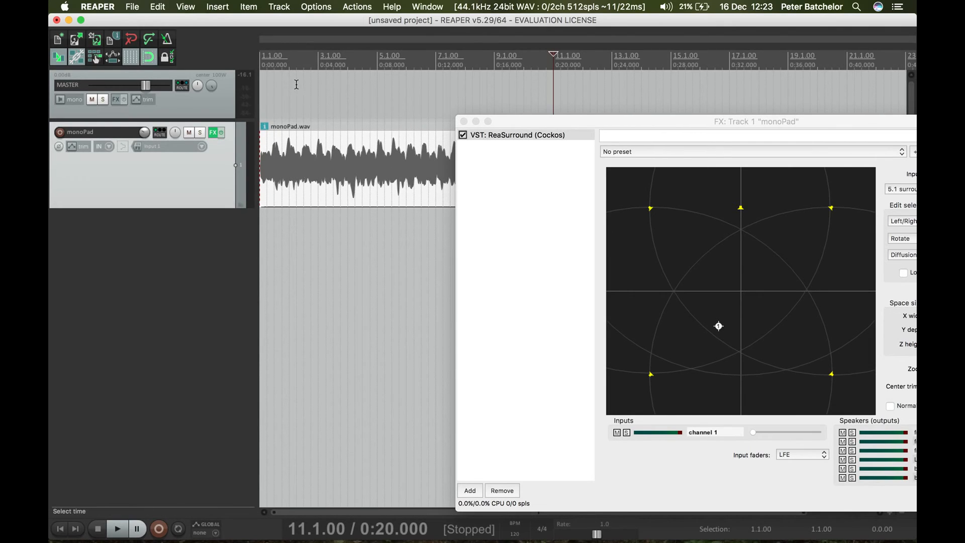
left_click_drag(260, 56, 553, 69)
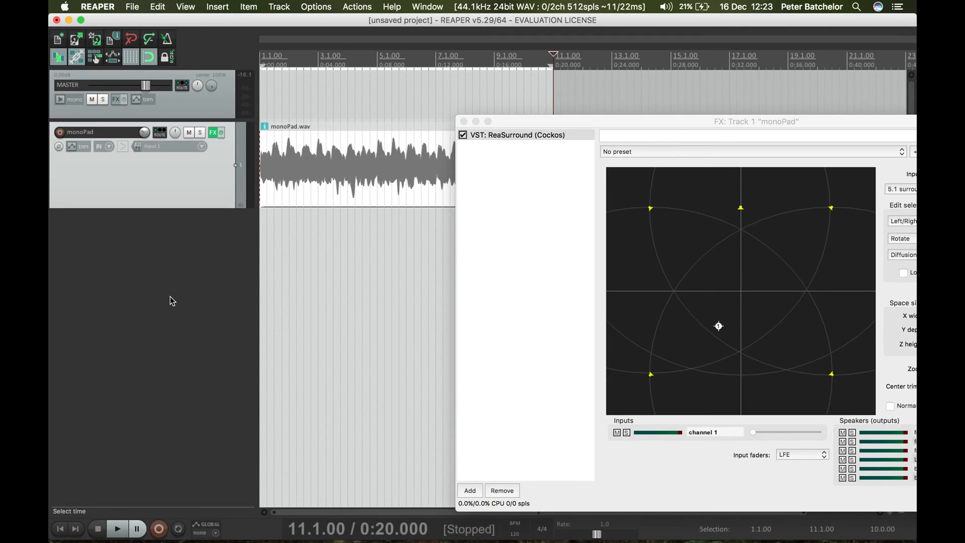
left_click(176, 528)
During looped playback, move the channel 1 source around the ReaSurround field, ending slightly left of and behind the centre, then stop playback.
left_click(118, 529)
left_click_drag(565, 122, 294, 72)
left_click_drag(447, 276, 490, 296)
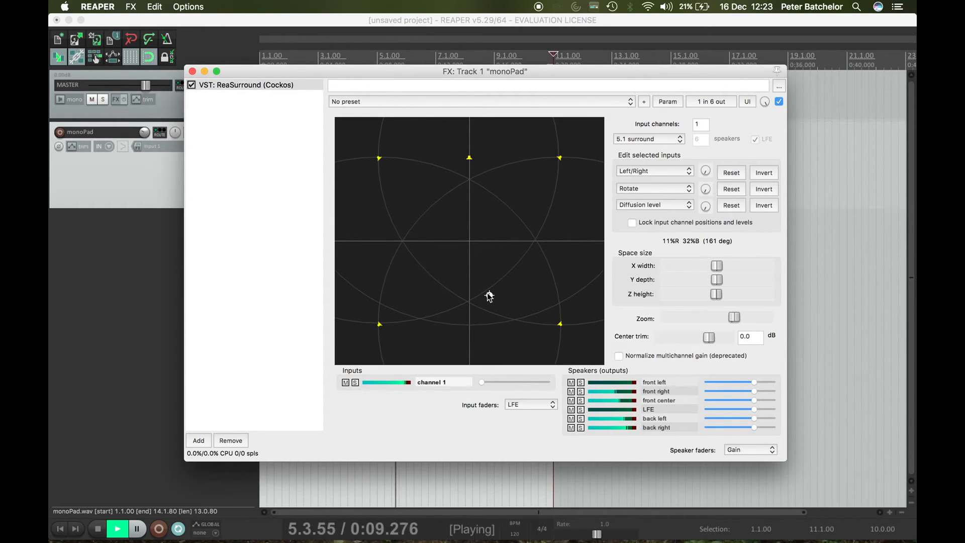
left_click_drag(489, 296, 439, 256)
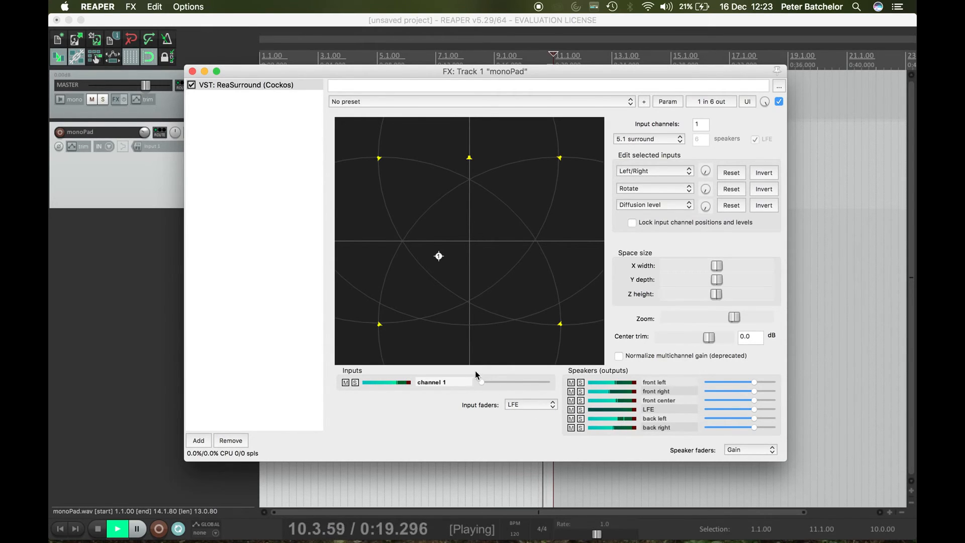
mouse_move(483, 385)
left_mouse_down()
mouse_move(507, 385)
mouse_move(479, 380)
left_mouse_up()
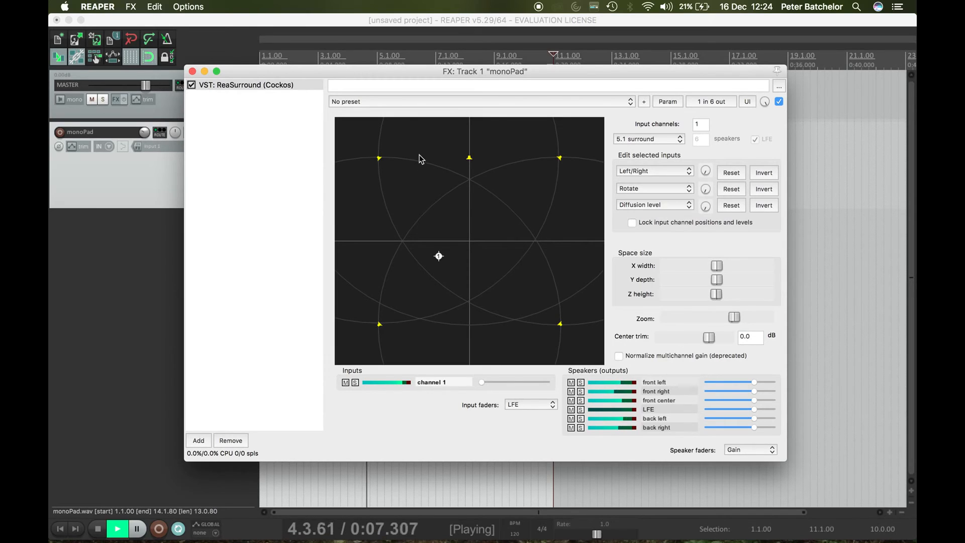
key("space")
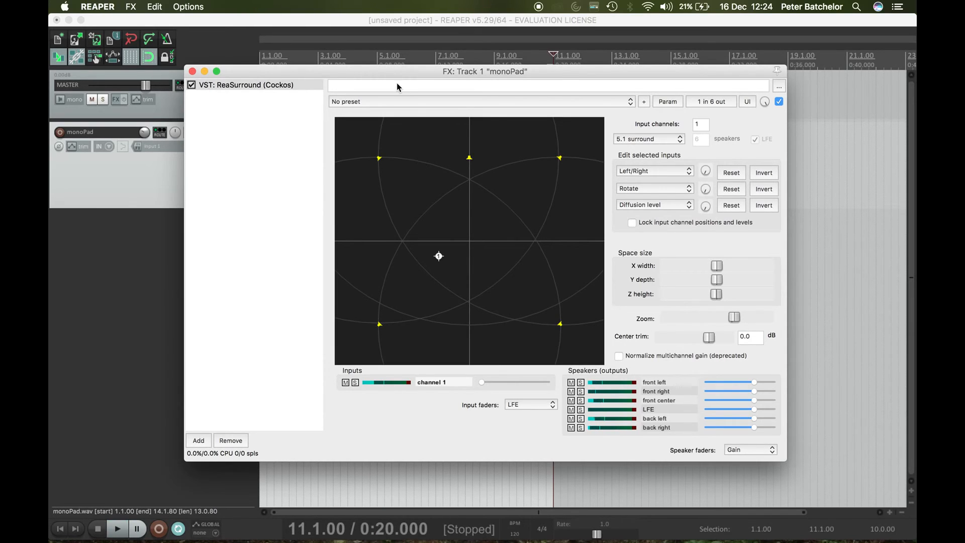
Examine the master track's routing and the hardware outputs available on the current audio device.
left_click_drag(397, 78, 408, 72)
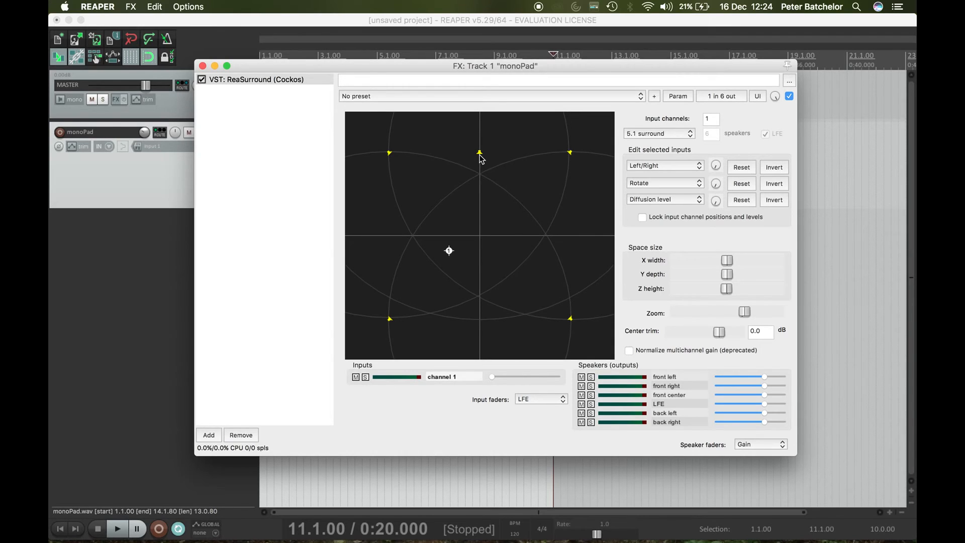
left_click_drag(252, 65, 361, 65)
left_click(182, 86)
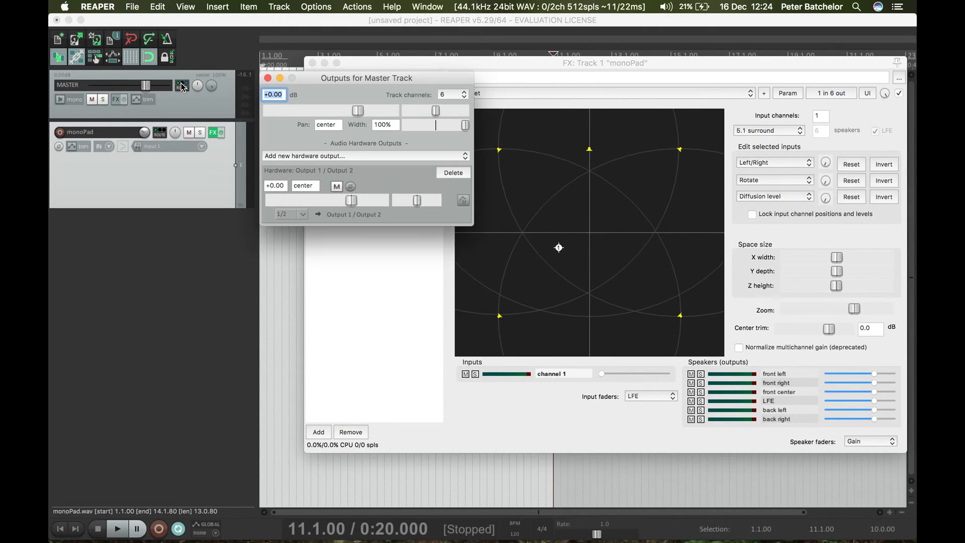
left_click_drag(334, 83, 175, 67)
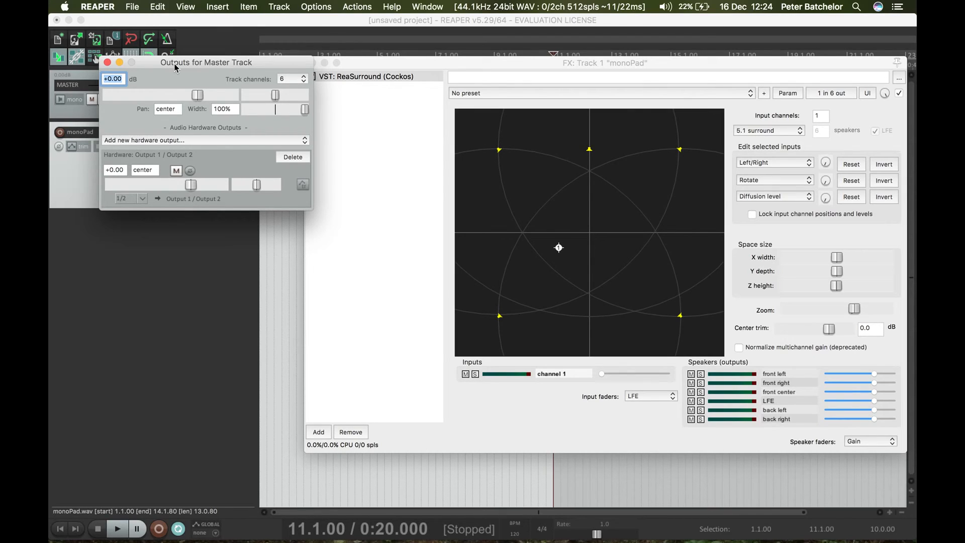
left_click(179, 145)
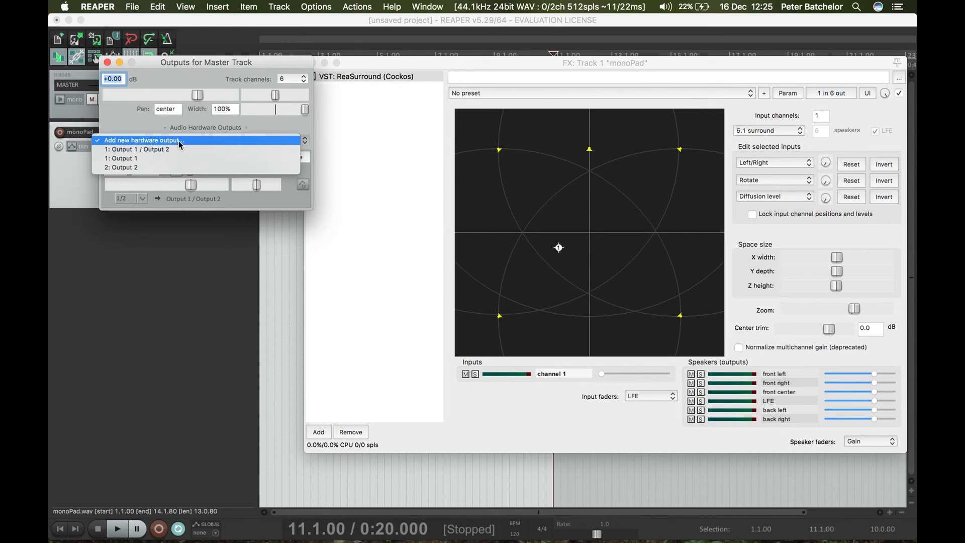
left_click(151, 150)
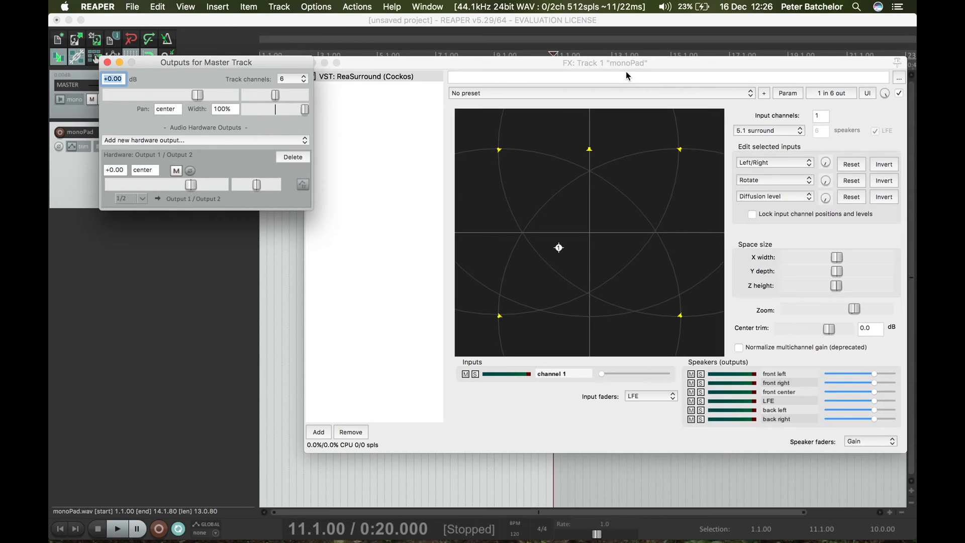
left_click(296, 140)
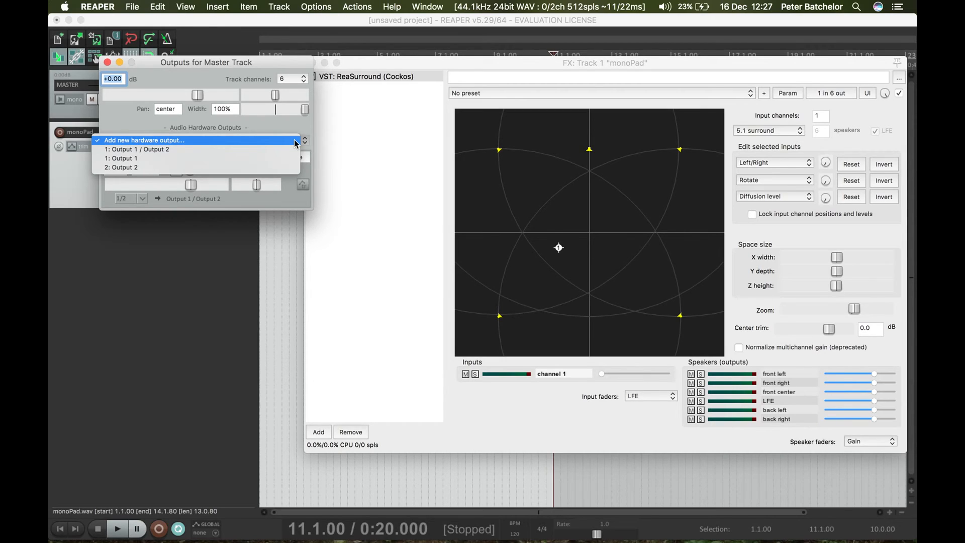
left_click(247, 82)
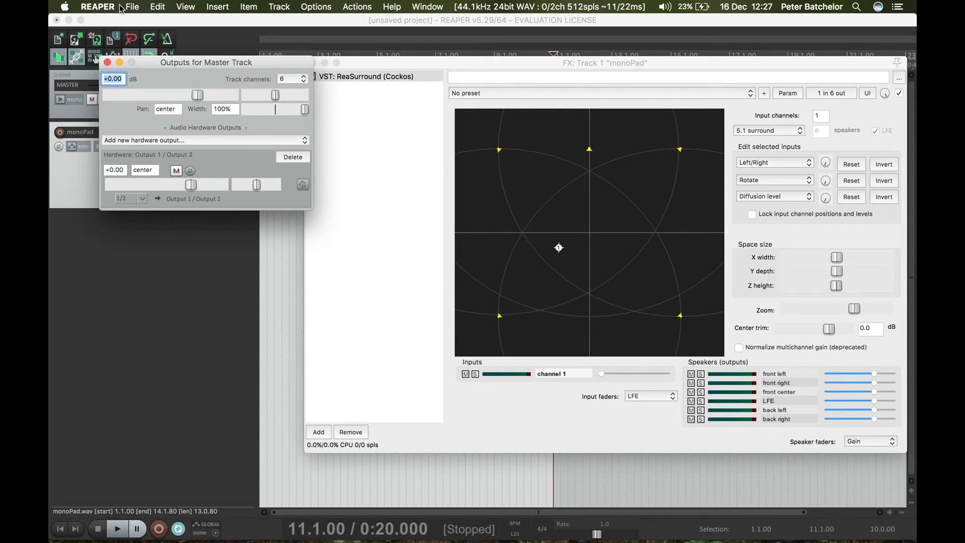
left_click(108, 63)
Change the audio device in the preferences to USB Sound Device and apply the setting.
left_click(112, 8)
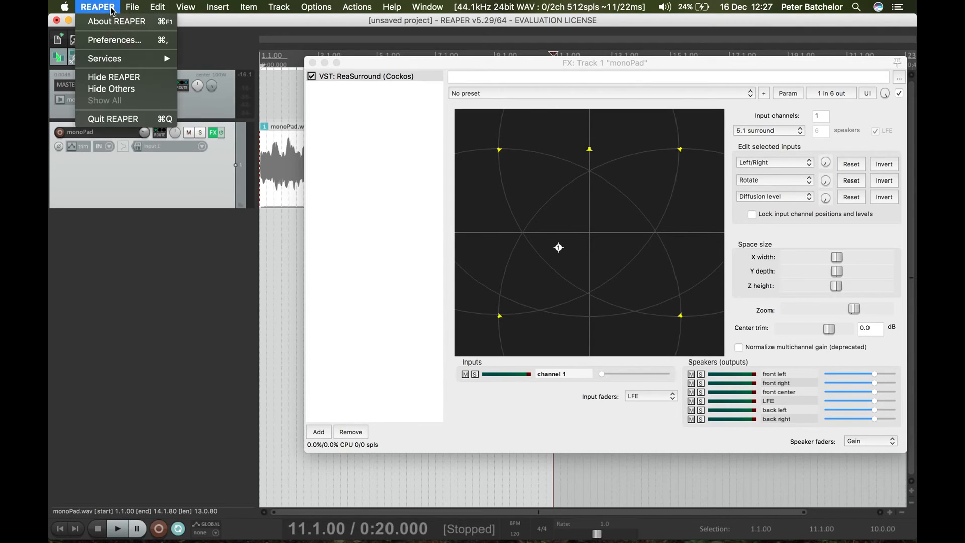
left_click(119, 44)
left_click_drag(583, 101, 400, 63)
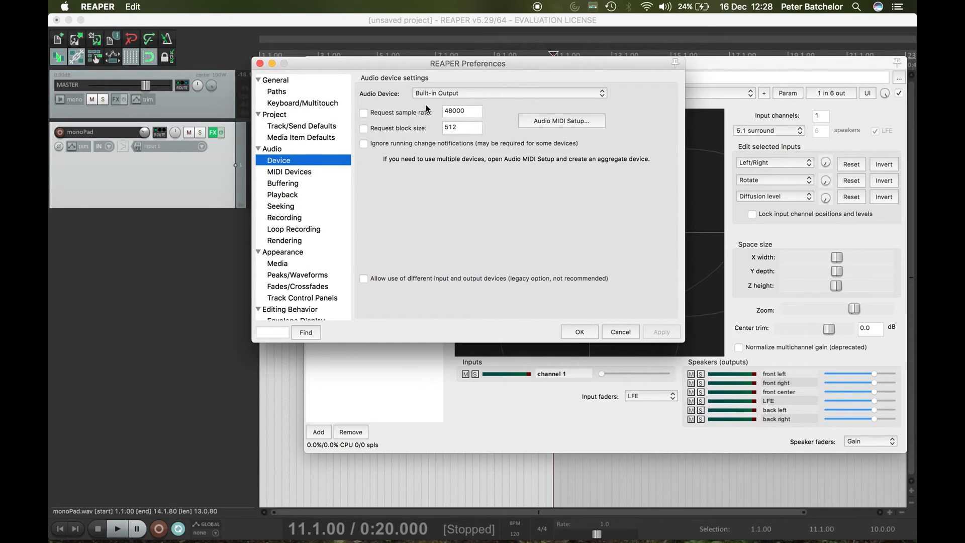
left_click(441, 94)
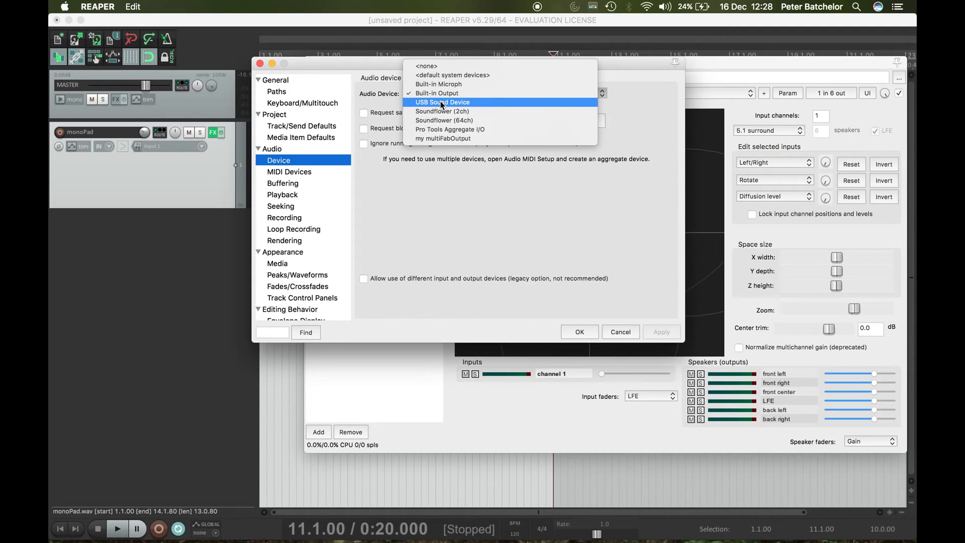
left_click(442, 103)
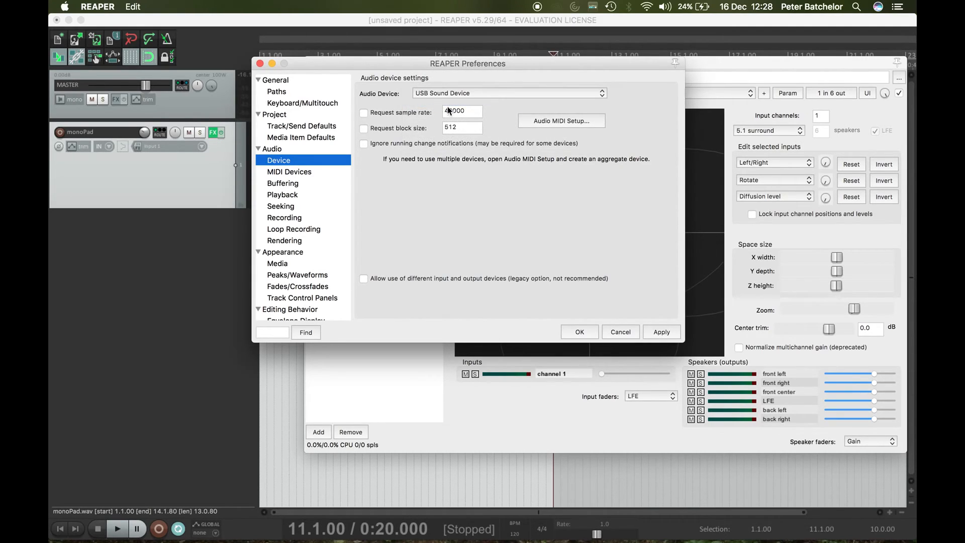
left_click(661, 332)
left_click(580, 332)
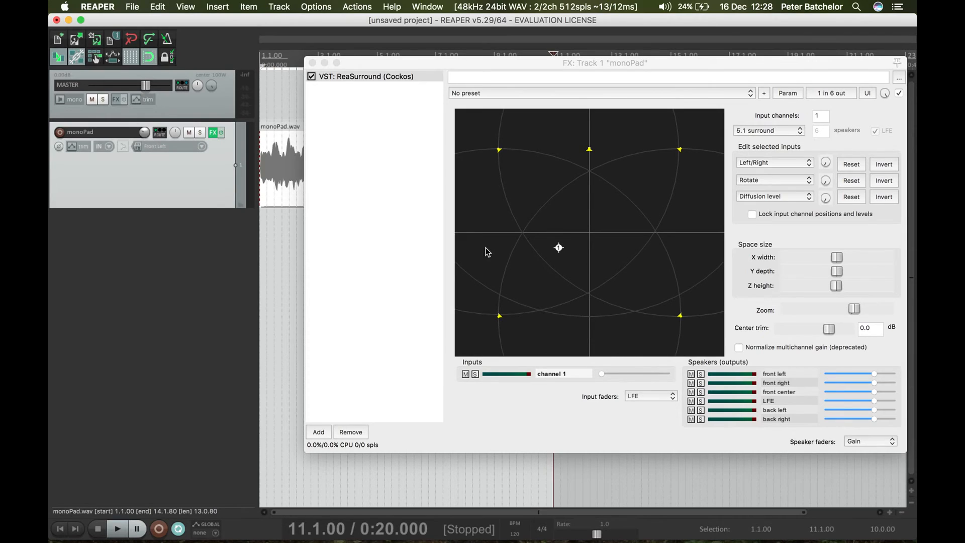
Add the hardware output pairs Output 3 / Output 4 and Output 5 / Output 6 to the master track.
left_click(159, 132)
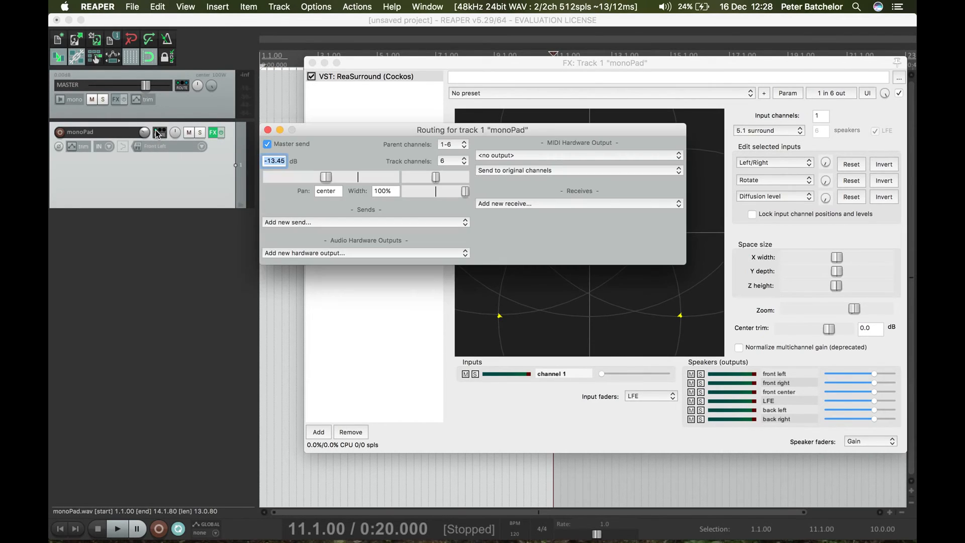
left_click(268, 130)
left_click(182, 87)
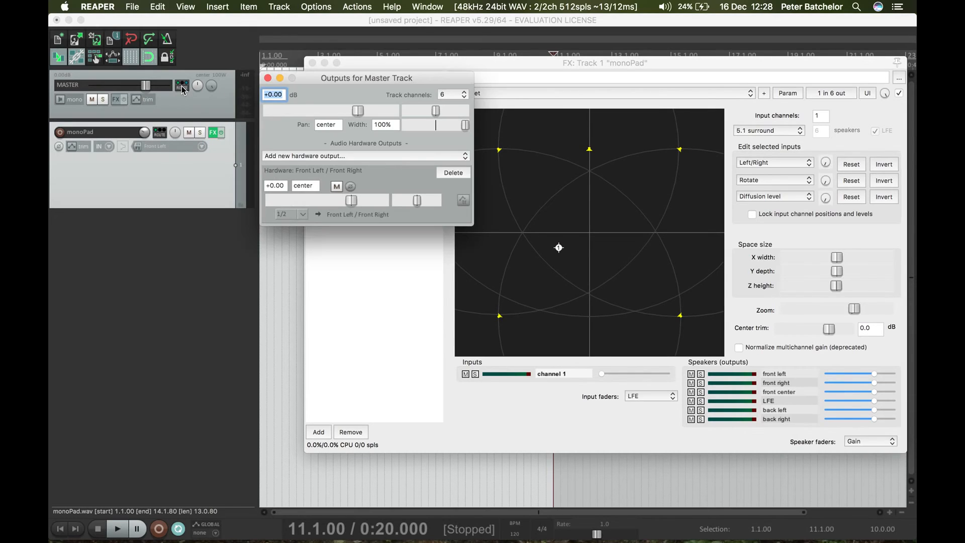
left_click(300, 156)
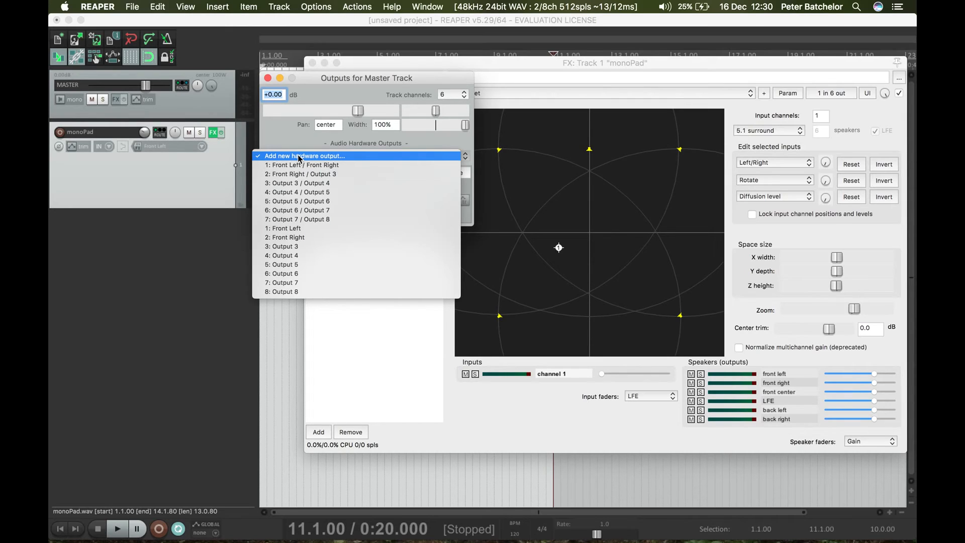
left_click(299, 164)
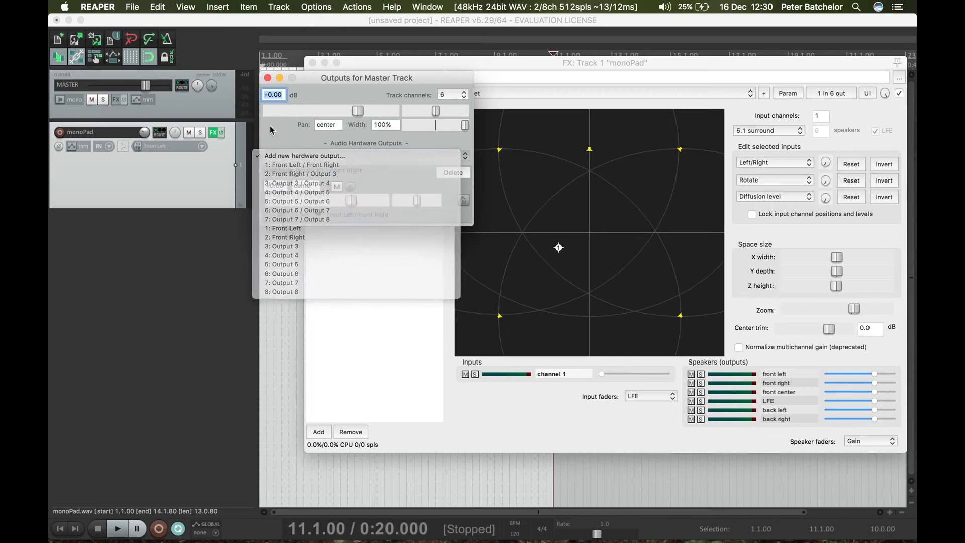
left_click(325, 156)
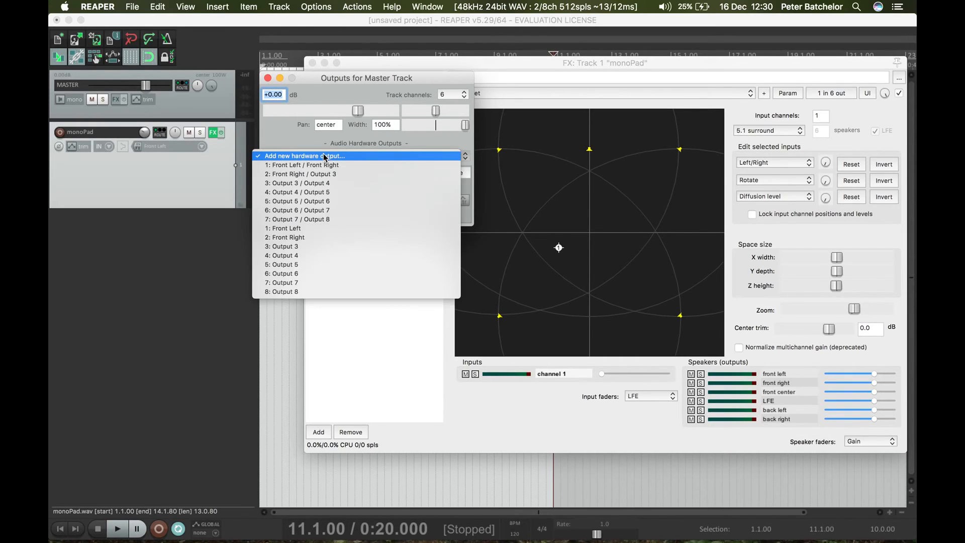
left_click(329, 182)
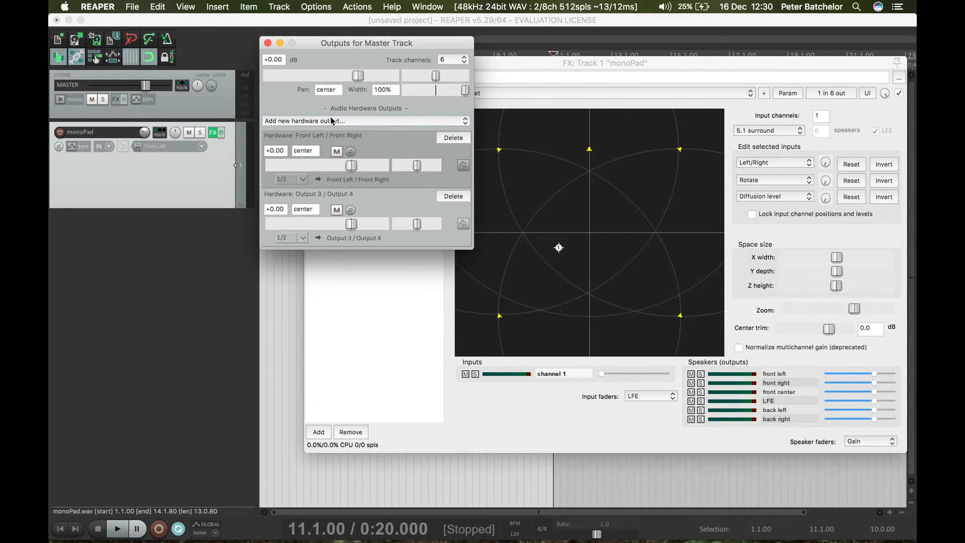
left_click(331, 121)
left_click(330, 166)
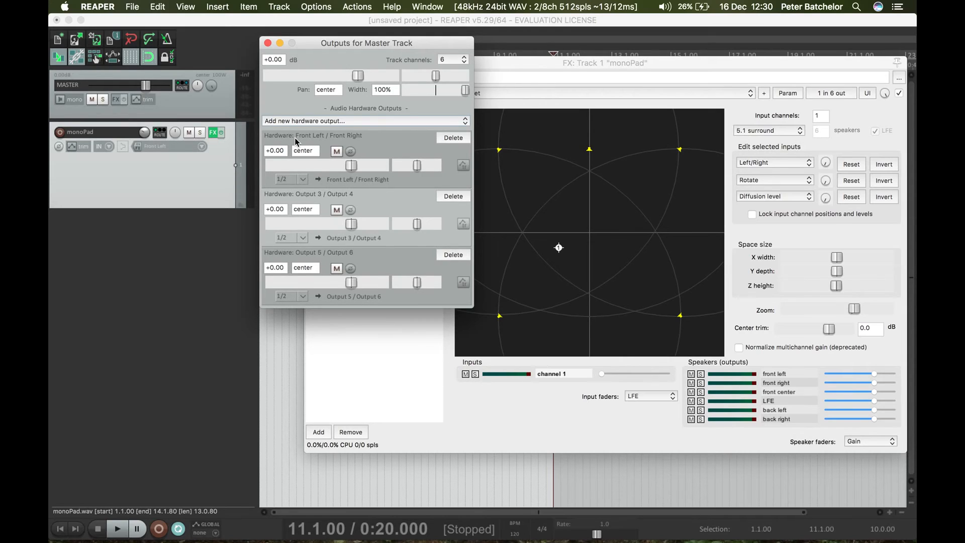
Set the source of the master's Output 3 / Output 4 hardware send to stereo channels 3/4.
left_click_drag(357, 44, 224, 27)
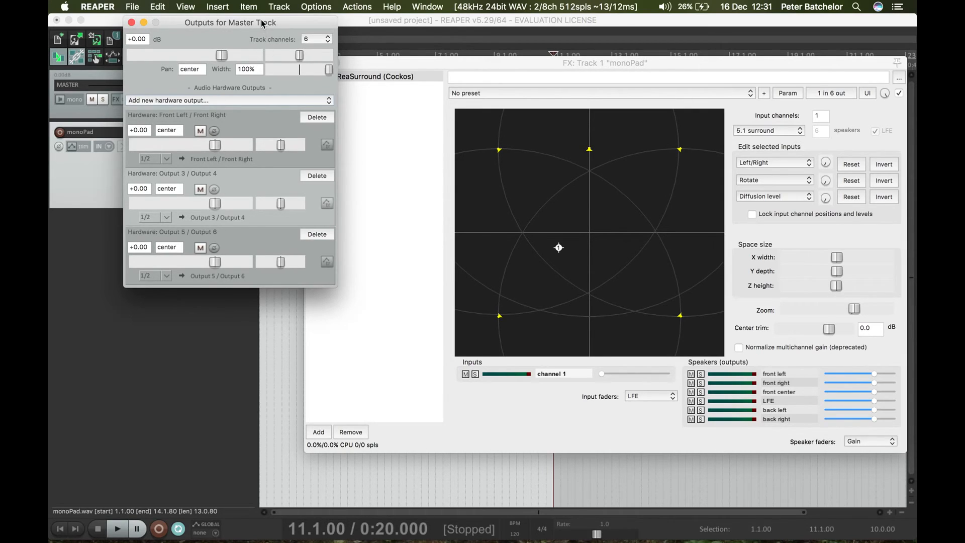
left_click_drag(262, 20, 263, 20)
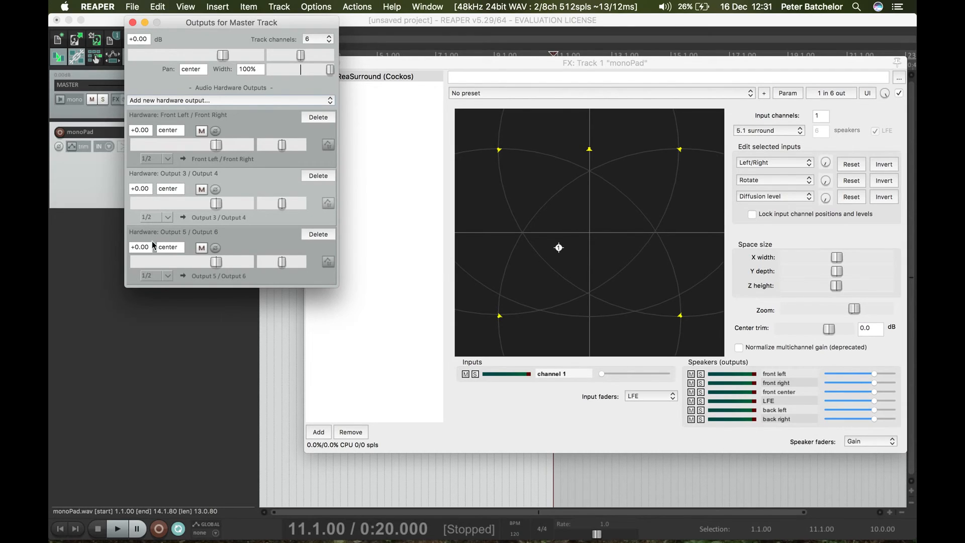
left_click(167, 160)
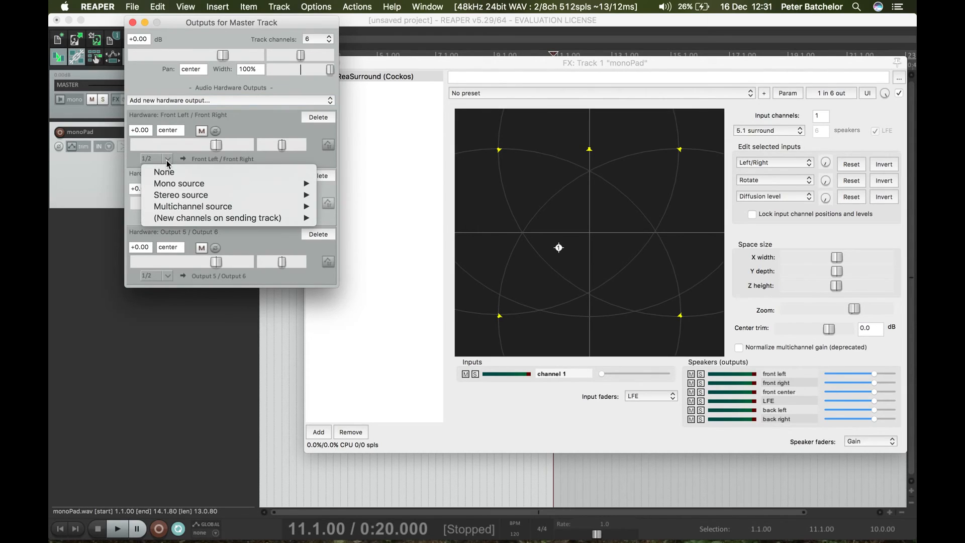
left_click(182, 148)
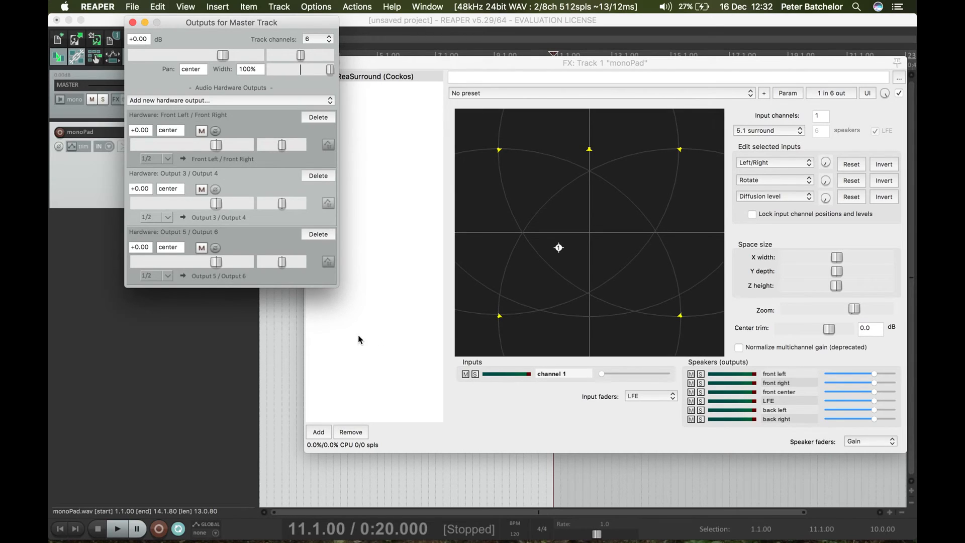
left_click(168, 216)
mouse_move(174, 255)
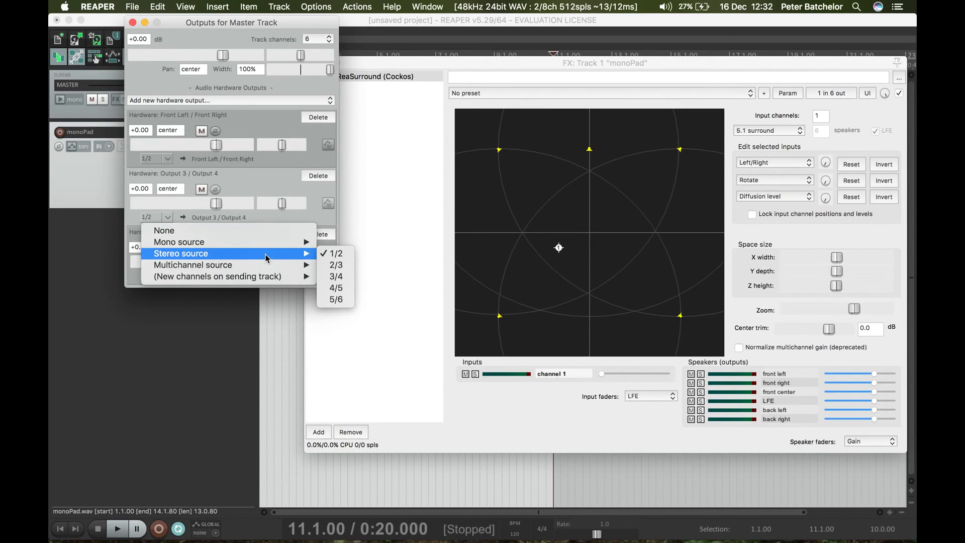
left_click(340, 280)
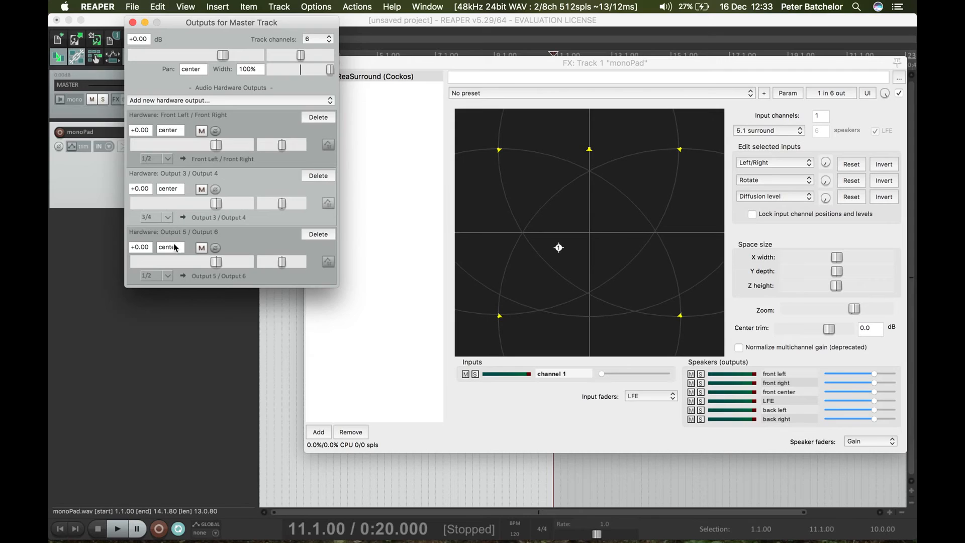
Set the source of the master's Output 5 / Output 6 hardware send to stereo channels 5/6 and its volume to +0.22 dB.
left_click(168, 274)
mouse_move(175, 307)
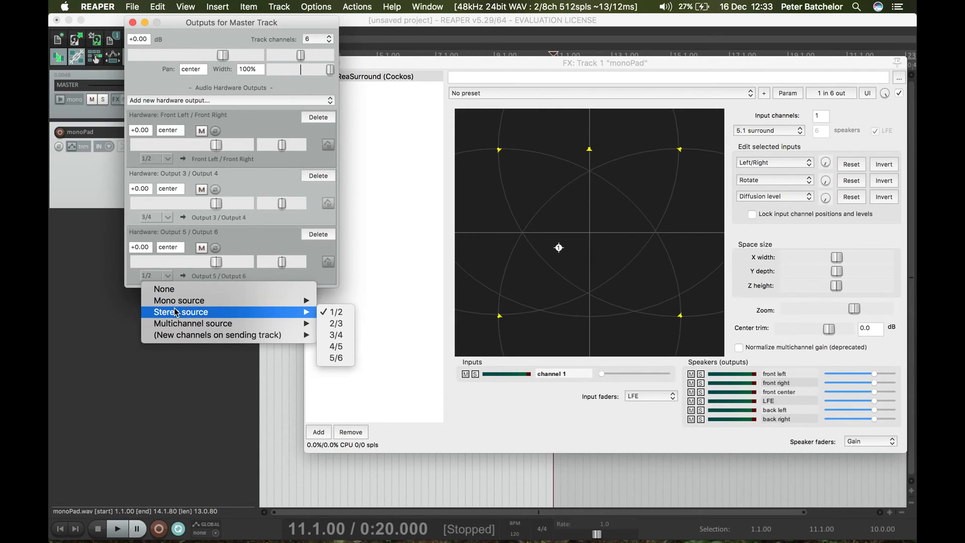
left_click(336, 358)
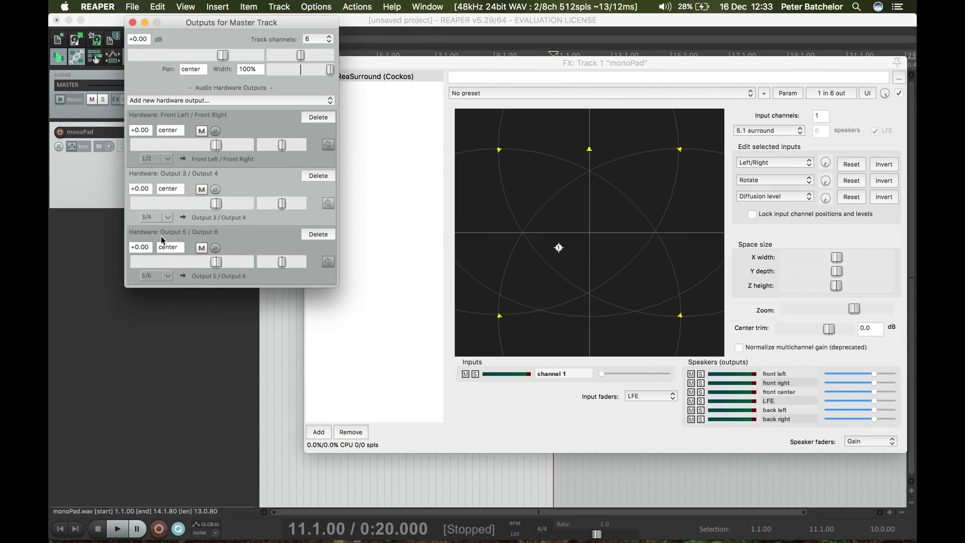
left_click(151, 262)
left_click_drag(150, 264, 217, 269)
Swap the master's hardware send sources, giving Output 3 / Output 4 stereo channels 5/6 and Output 5 / Output 6 stereo channels 3/4.
left_click(167, 219)
mouse_move(172, 255)
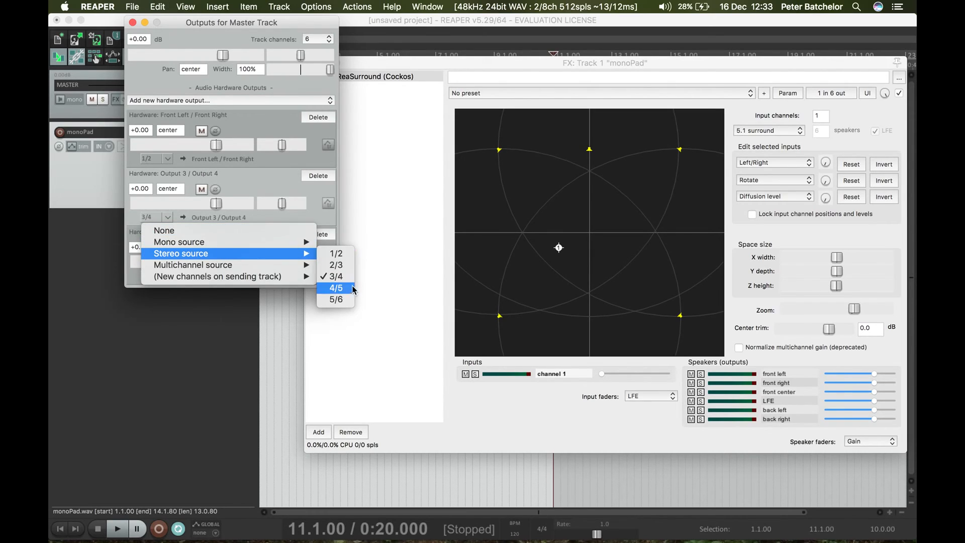
left_click(335, 300)
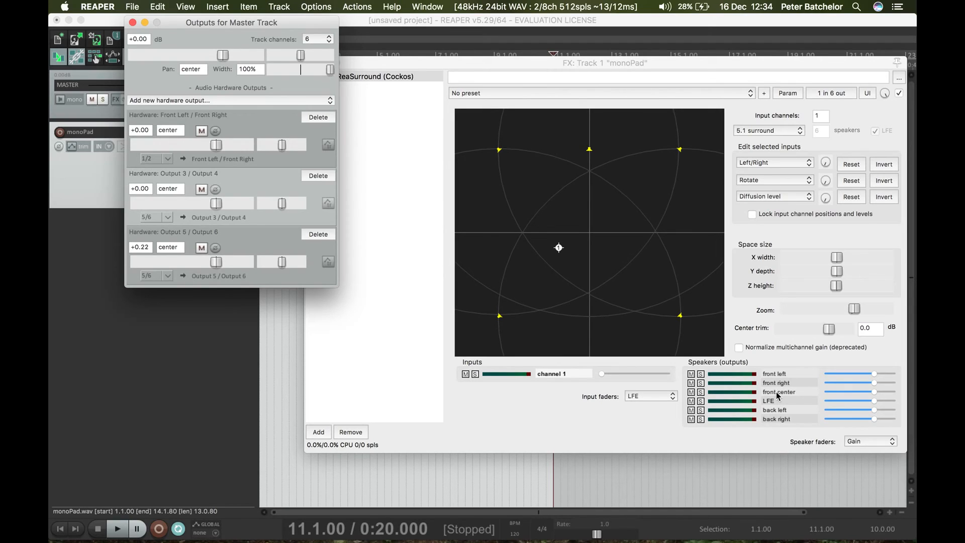
left_click(169, 277)
mouse_move(297, 313)
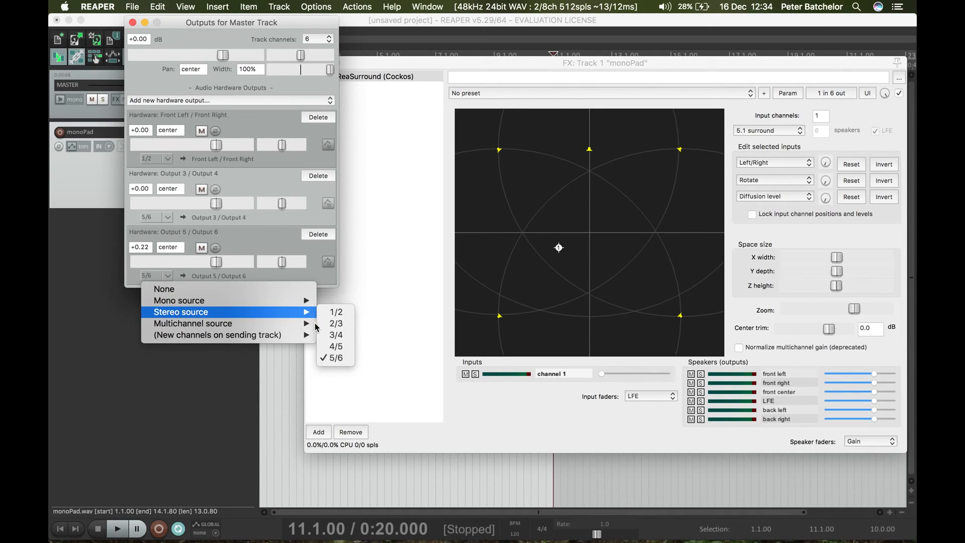
left_click(333, 336)
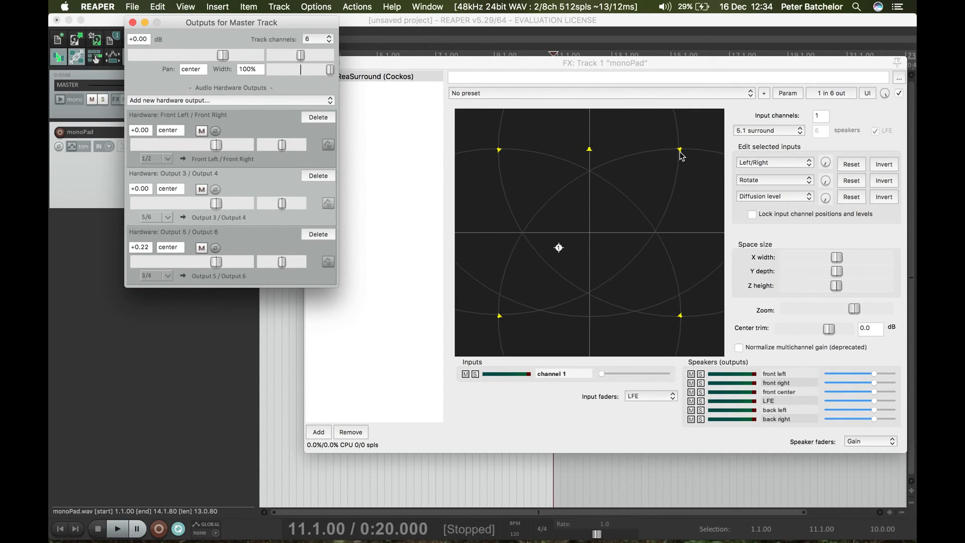
Open the ITU channel order document from the desktop in Word, enlarged to 200% and narrowed beside the ReaSurround speaker list.
left_click_drag(776, 19, 686, 12)
left_click_drag(761, 71, 610, 33)
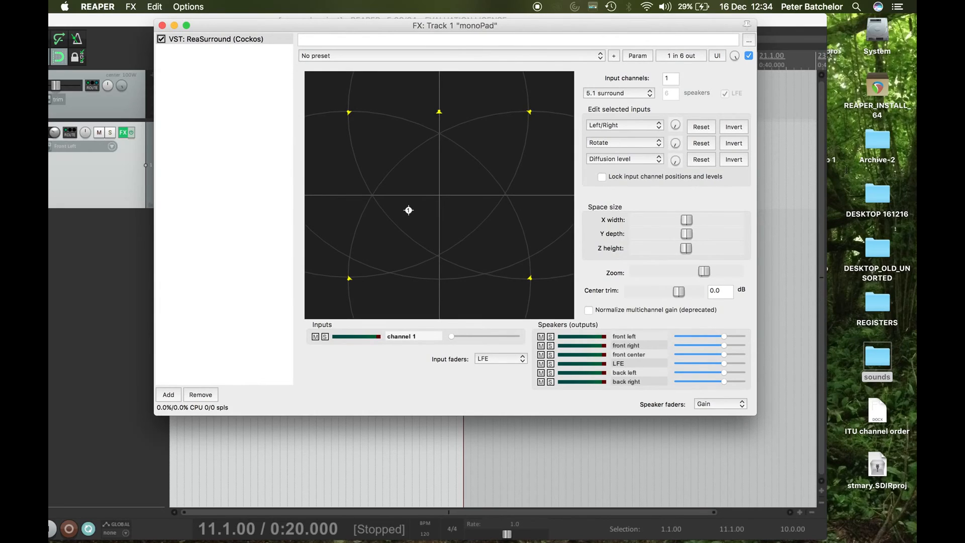
double_click(876, 415)
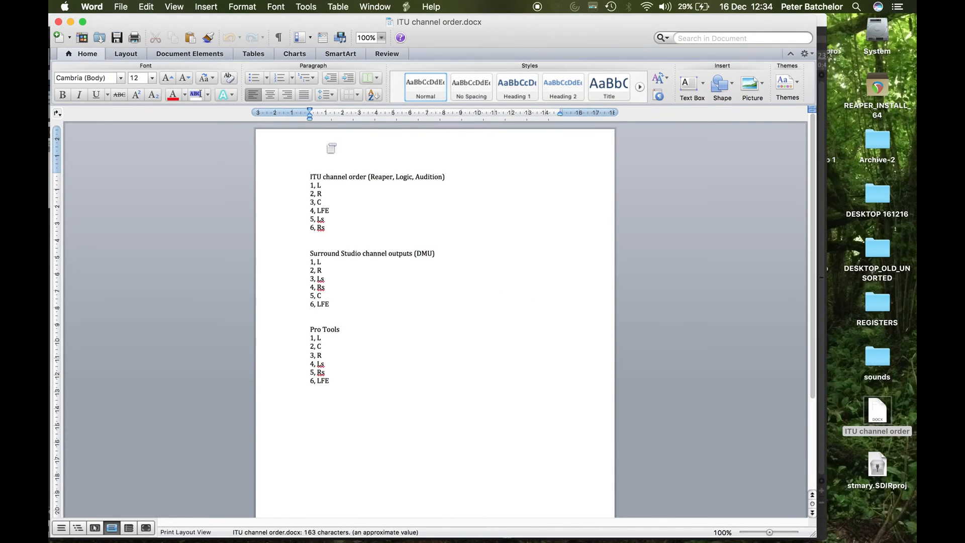
left_click(382, 39)
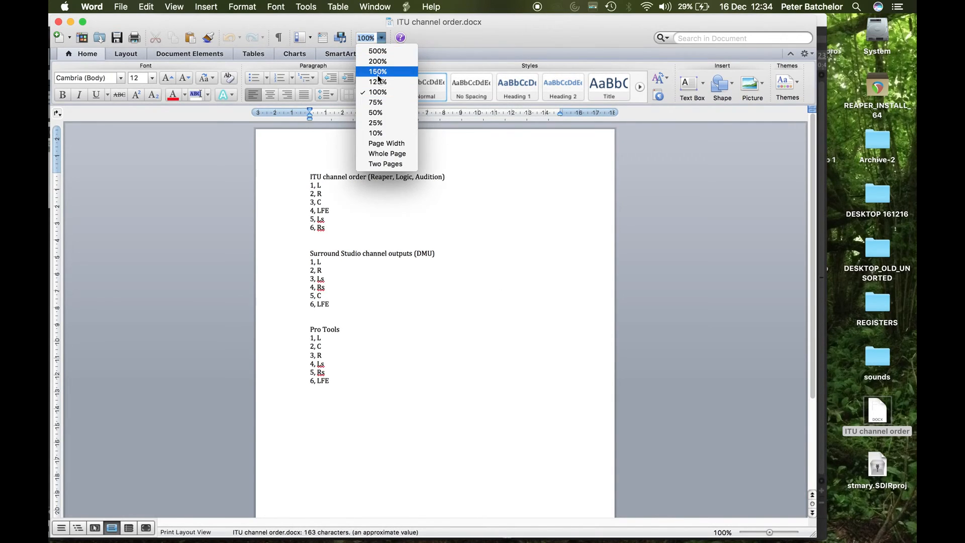
left_click(380, 61)
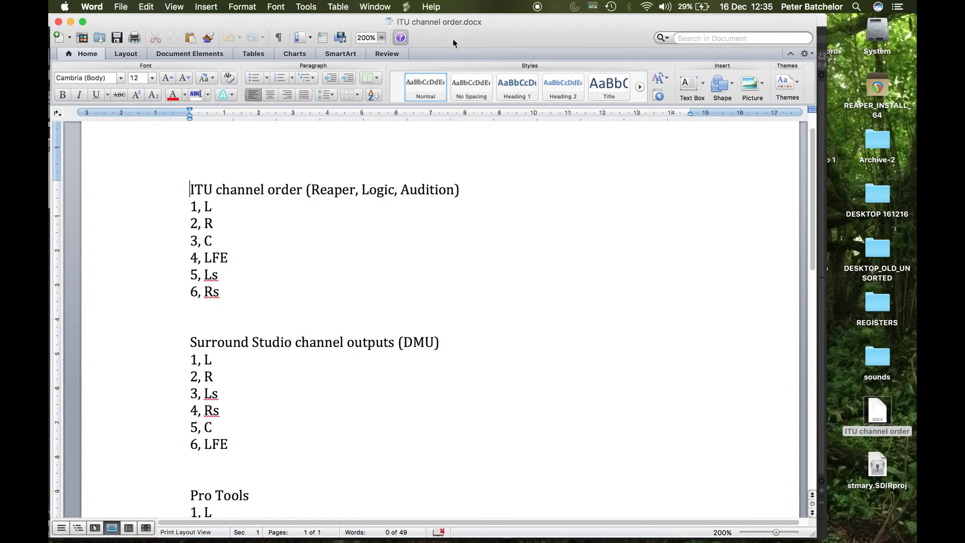
left_click_drag(818, 183, 634, 190)
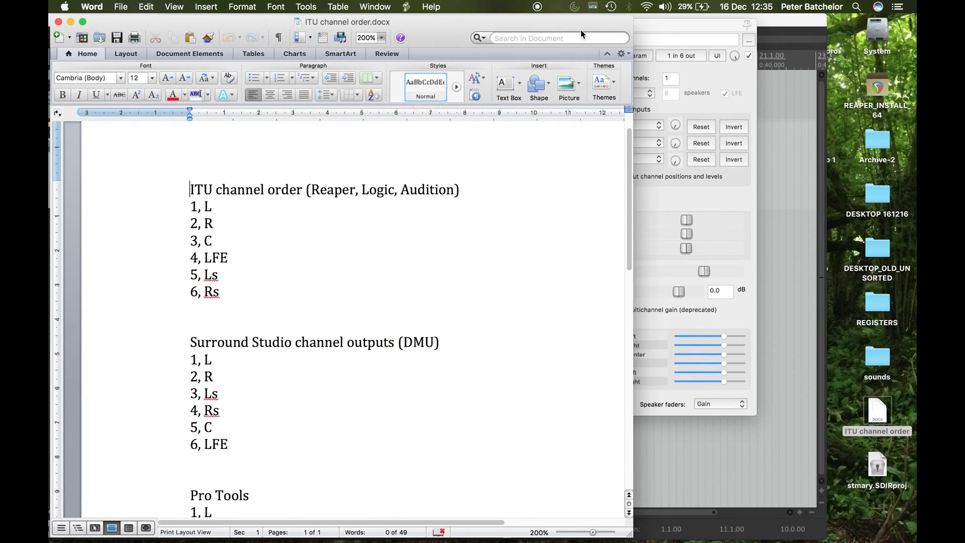
left_click_drag(575, 21, 503, 20)
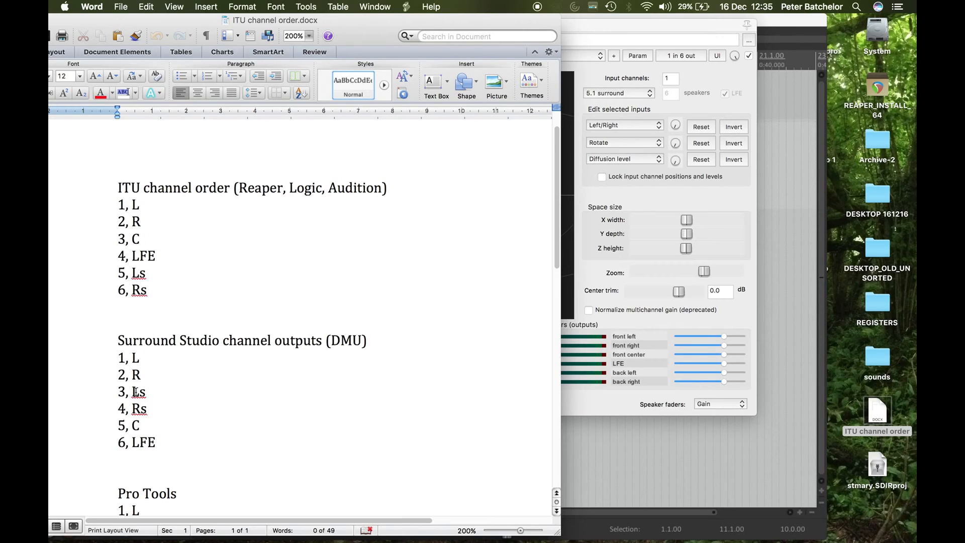
Compare the ITU, Surround Studio and Pro Tools channel orders in the document and close it.
scroll(136, 392, "down", 2)
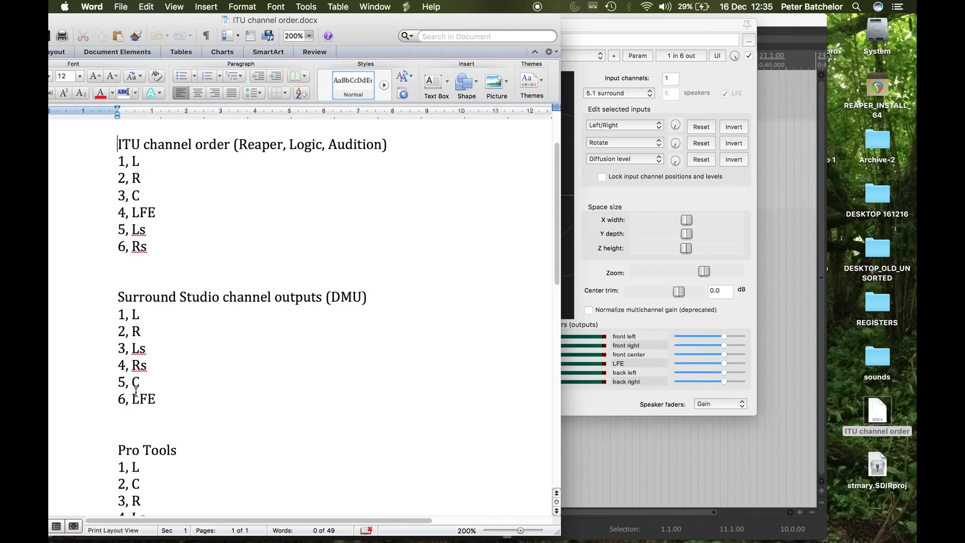
scroll(136, 392, "down", 3)
scroll(136, 393, "down", 8)
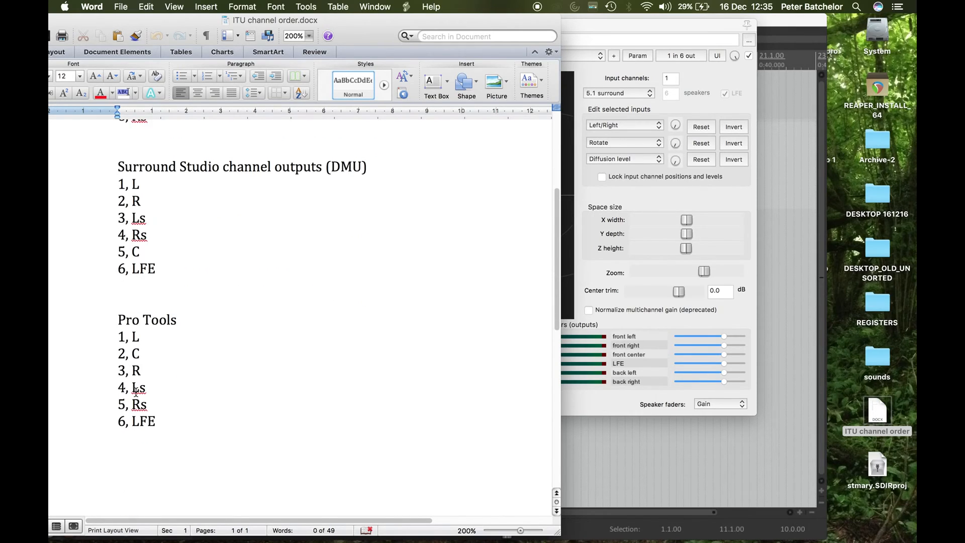
scroll(136, 393, "down", 1)
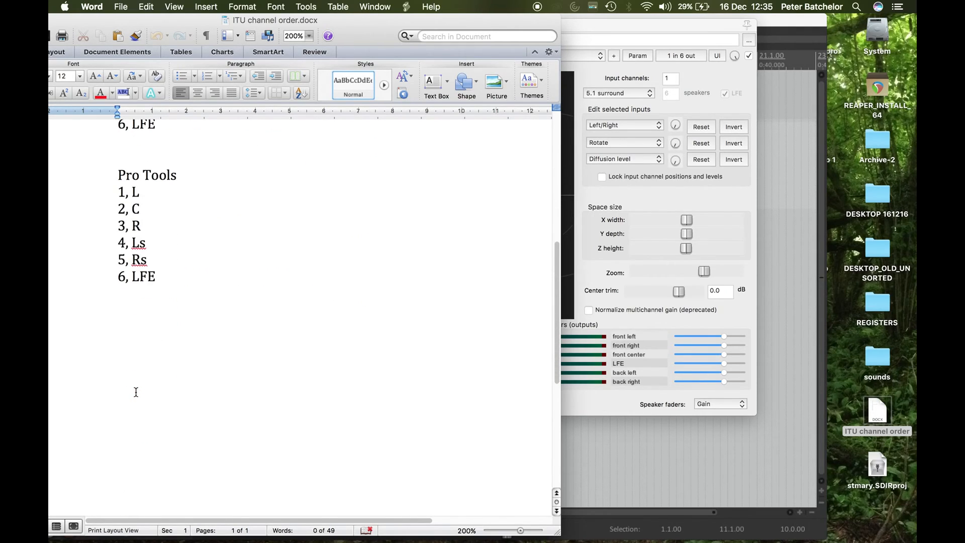
scroll(135, 392, "down", 1)
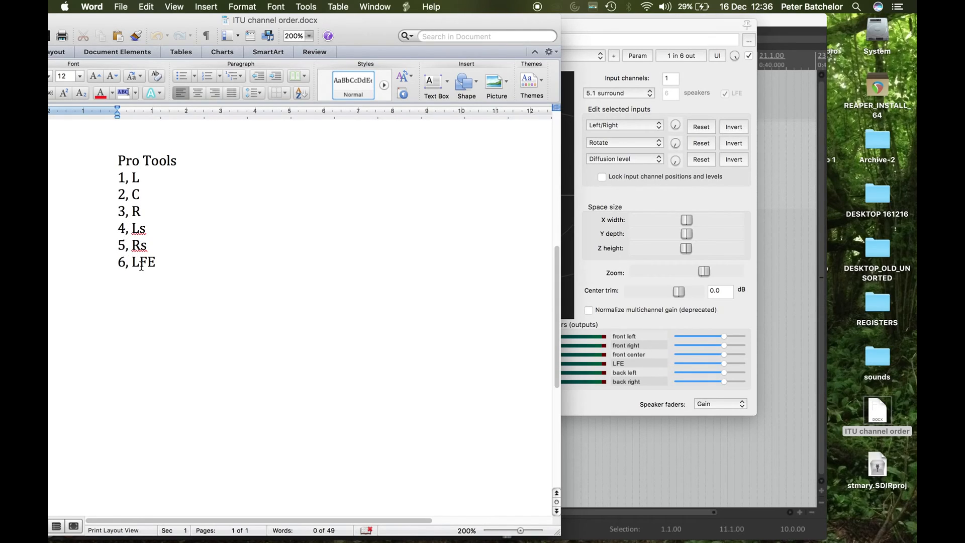
scroll(194, 180, "up", 10)
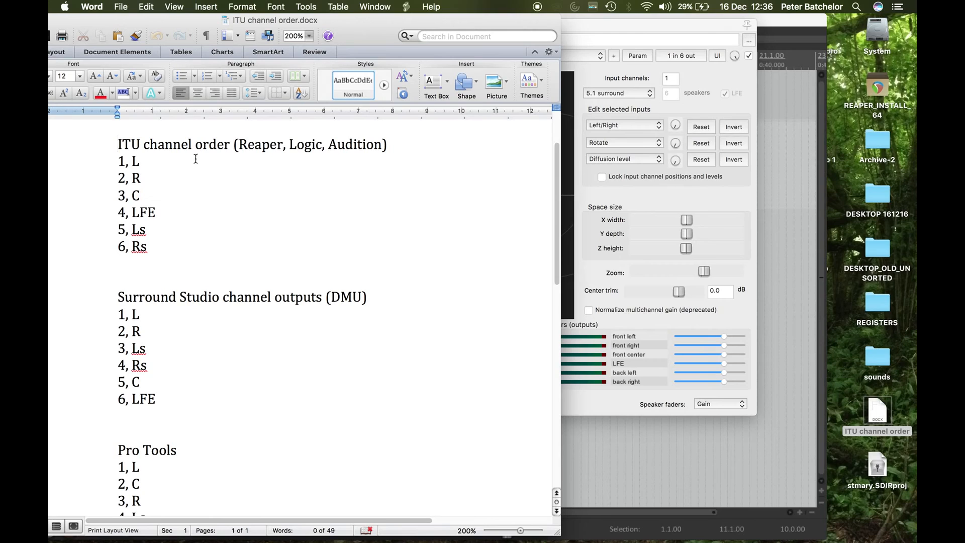
double_click(190, 22)
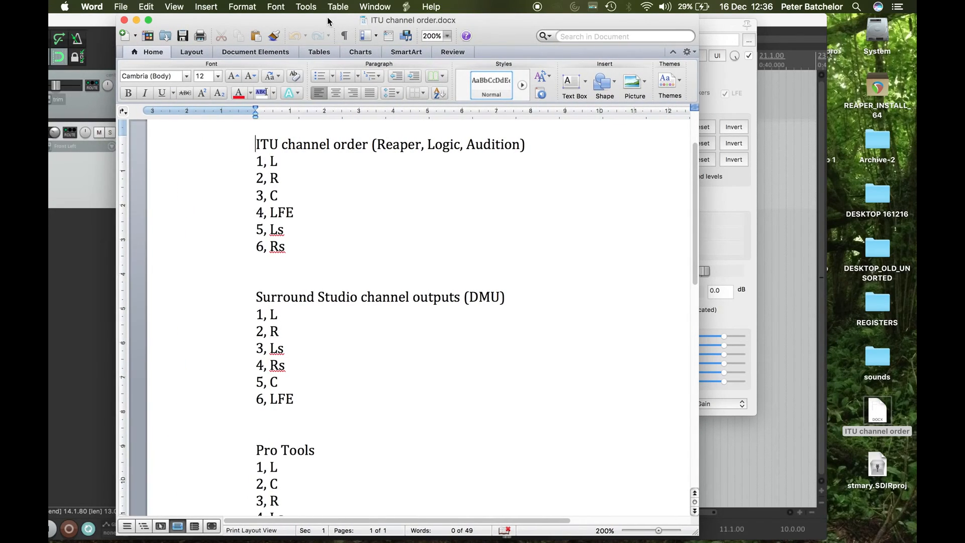
left_click(124, 20)
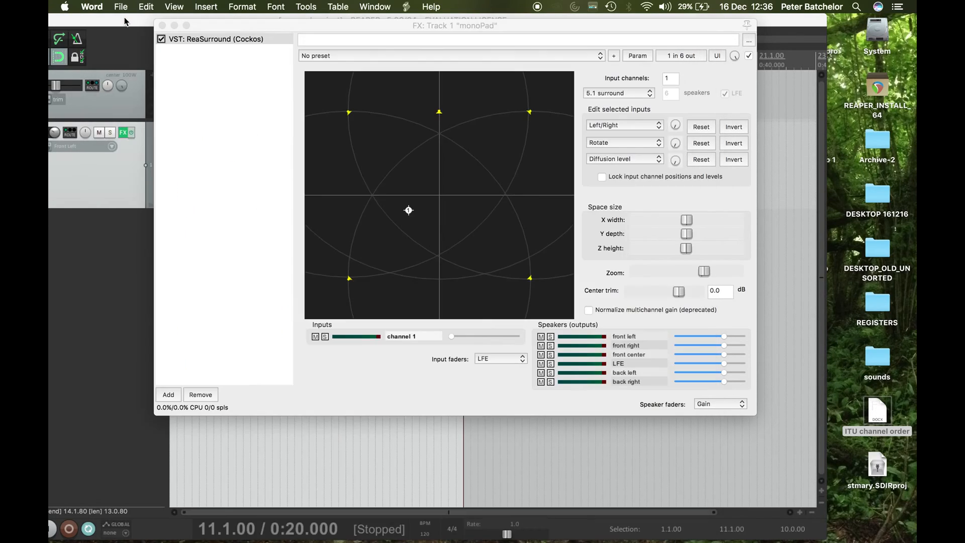
Play the track while moving the ReaSurround input towards front center, front right and back left, and reset it to the center before stopping.
left_click(413, 206)
left_click_drag(413, 210, 440, 178)
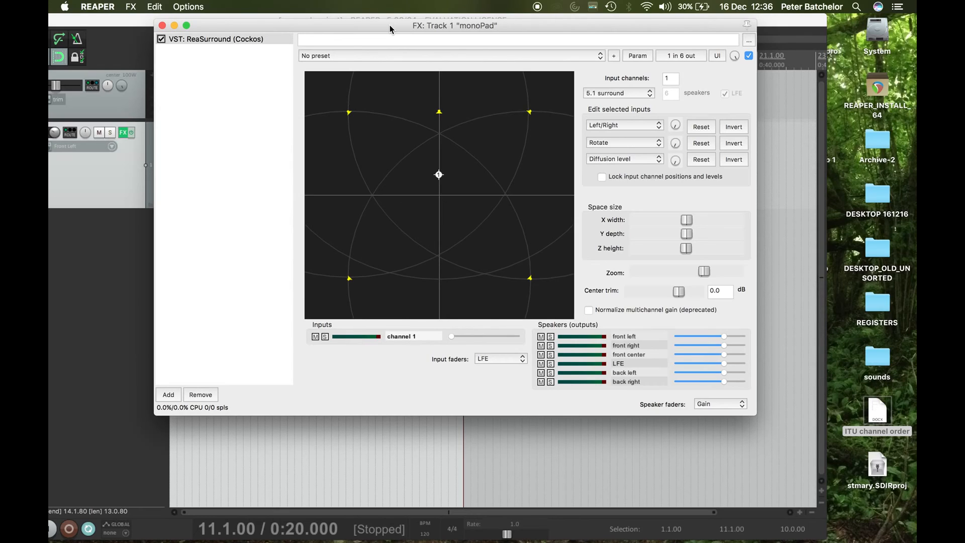
key("space")
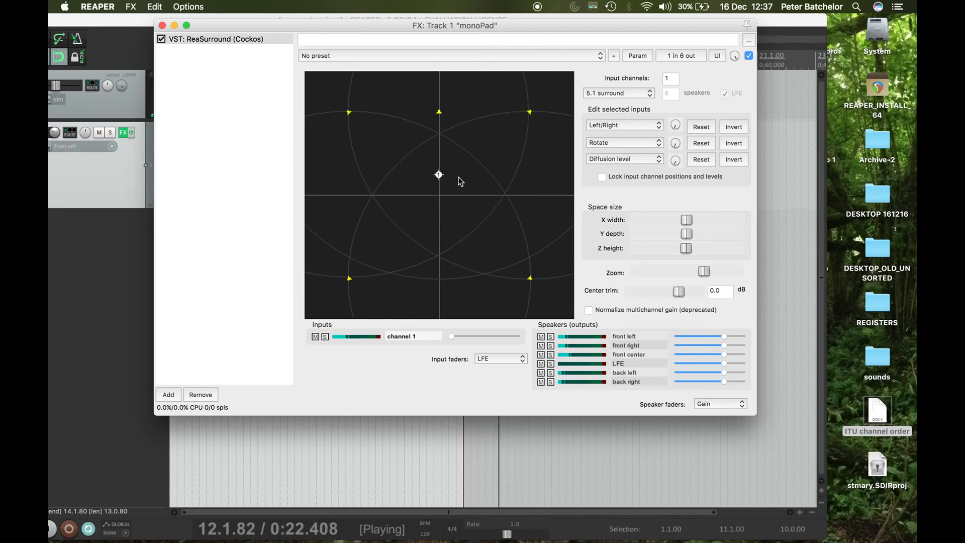
left_click_drag(439, 174, 509, 129)
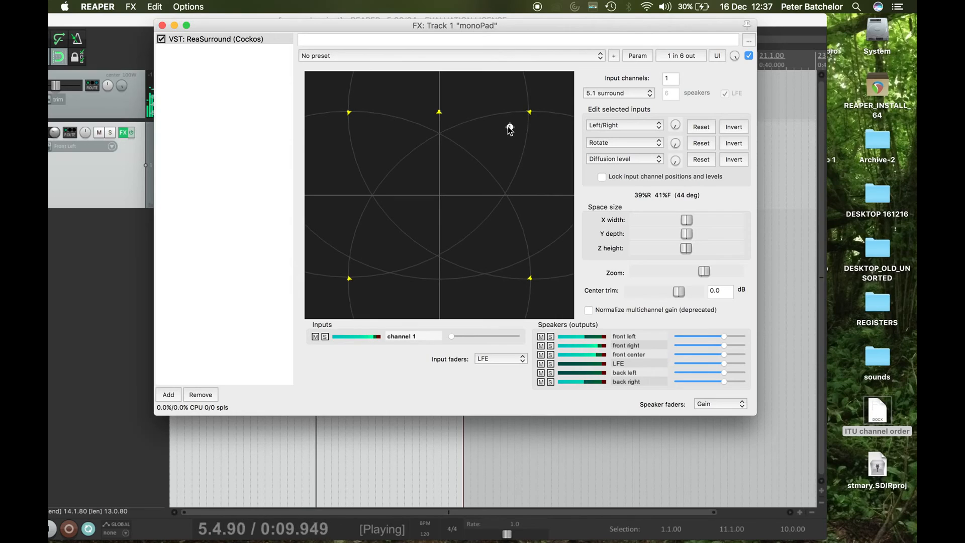
left_click_drag(509, 129, 369, 235)
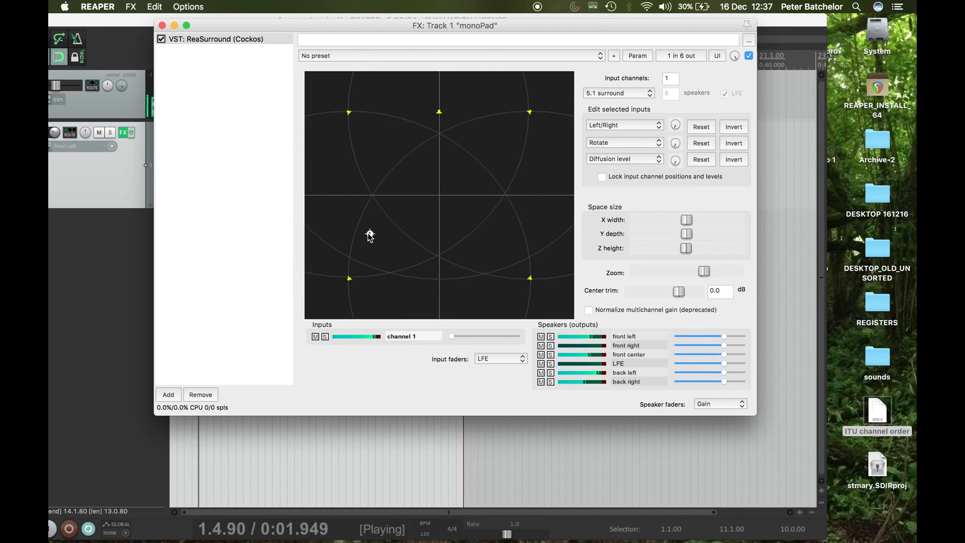
double_click(370, 236)
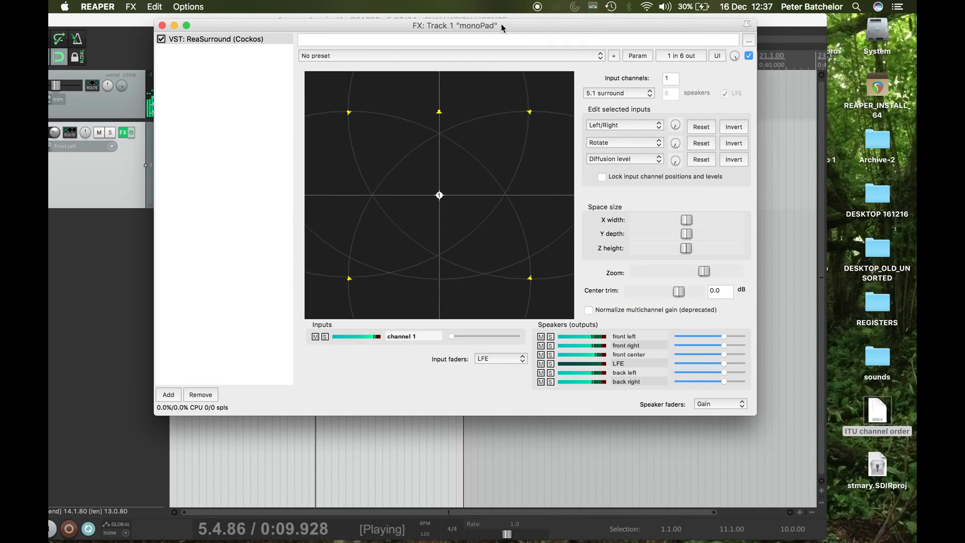
left_click_drag(502, 23, 511, 41)
key("space")
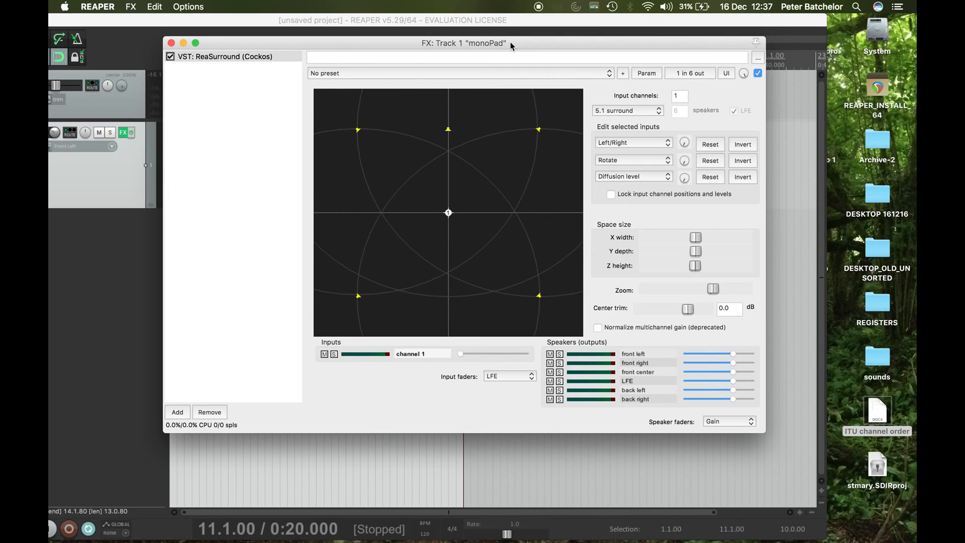
Close the ReaSurround window and add a new track below monoPad, enlarged to about the same height.
double_click(432, 22)
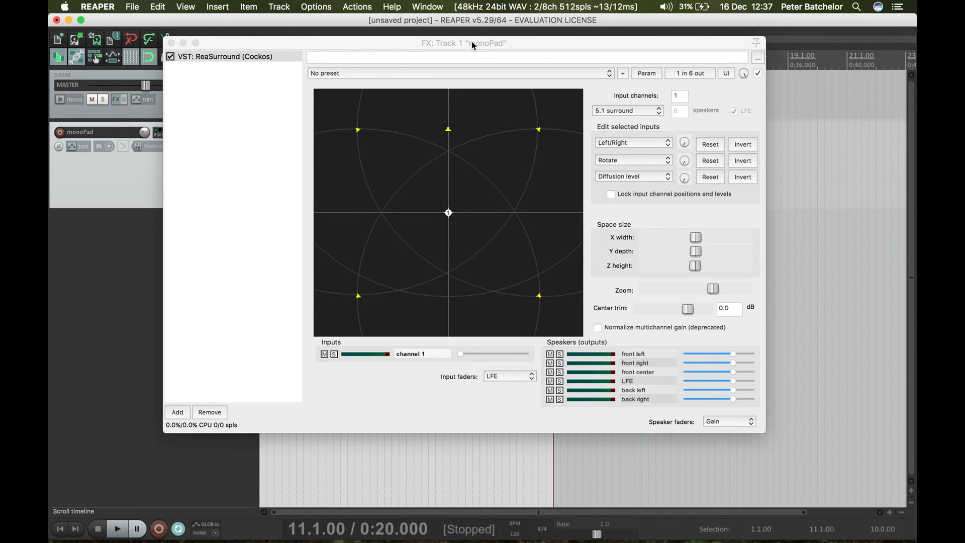
left_click(171, 43)
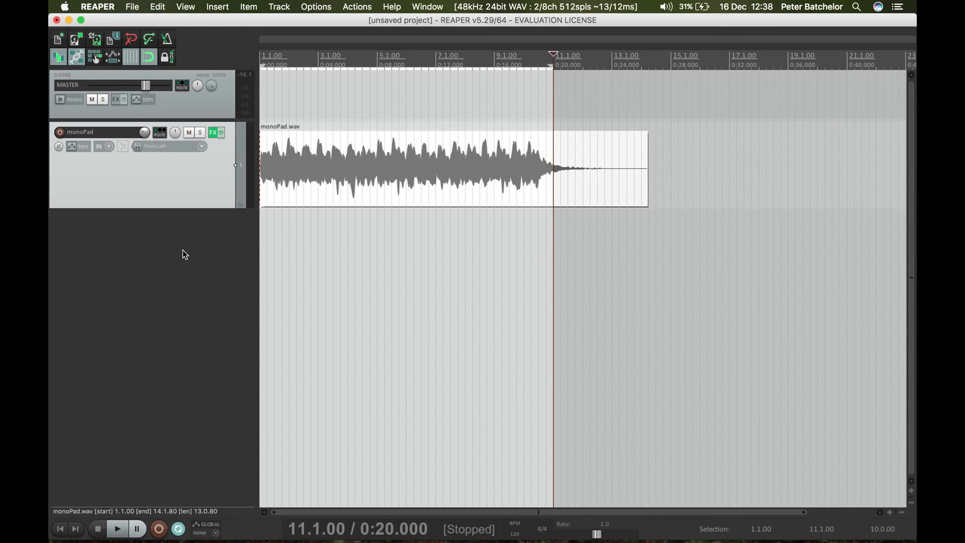
double_click(146, 263)
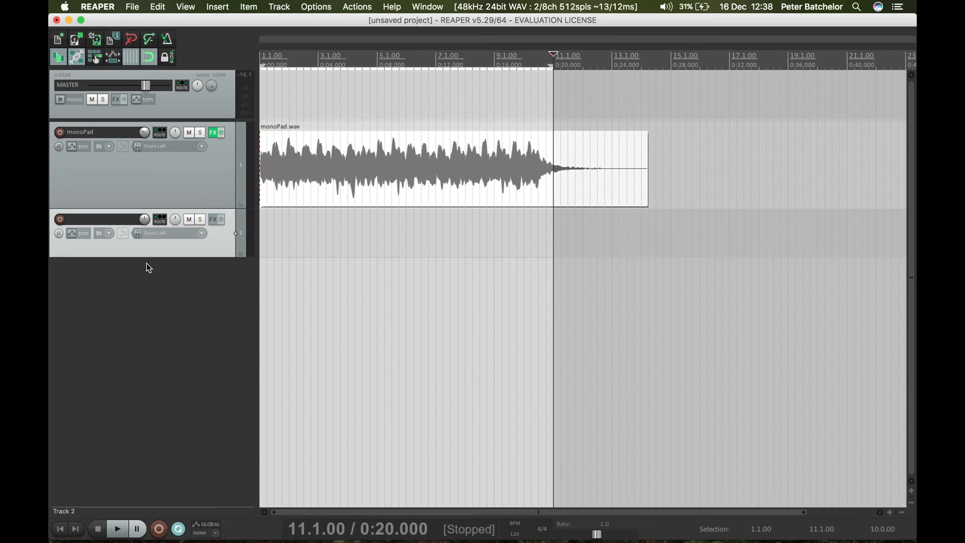
left_click_drag(141, 258, 139, 292)
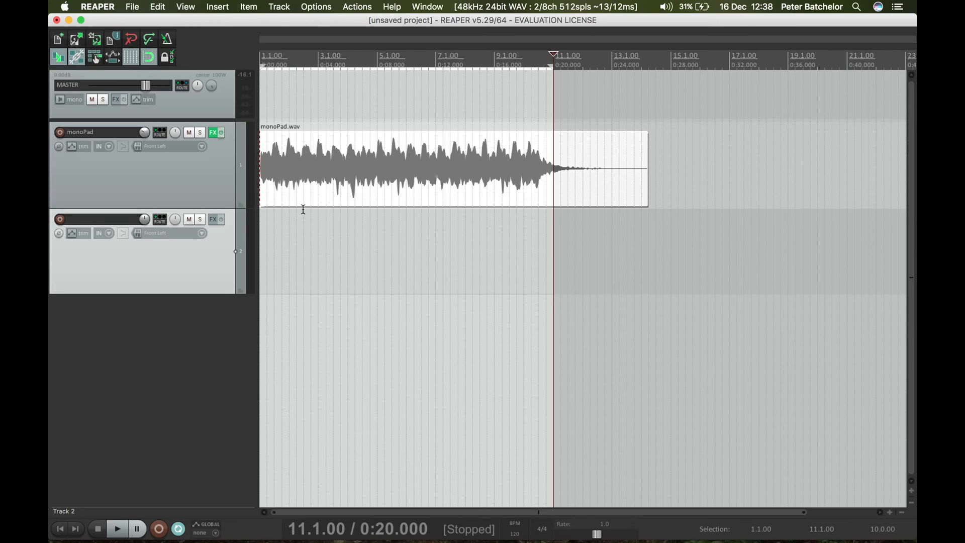
Import stereoPad.aif from the desktop's sounds folder onto the new track at the start of the timeline.
left_click_drag(720, 20, 590, 12)
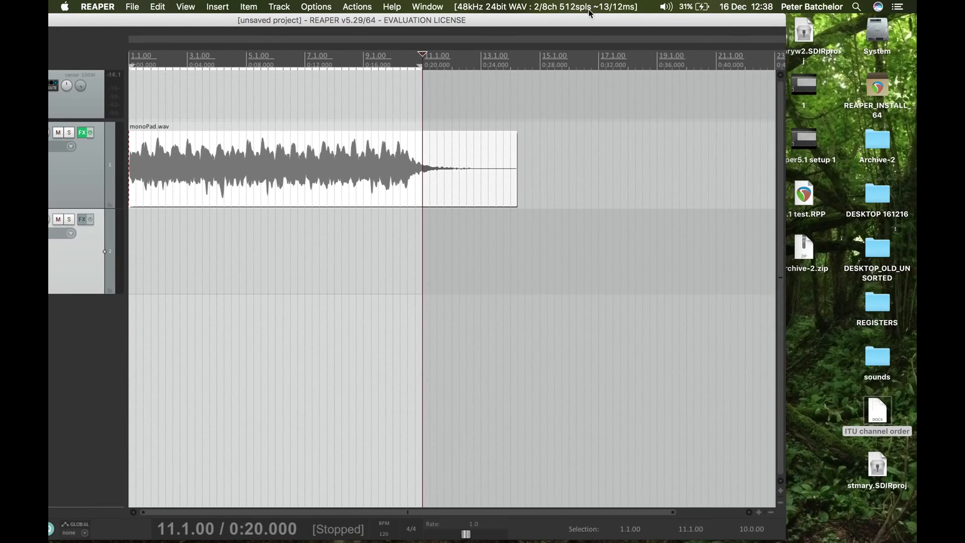
double_click(883, 367)
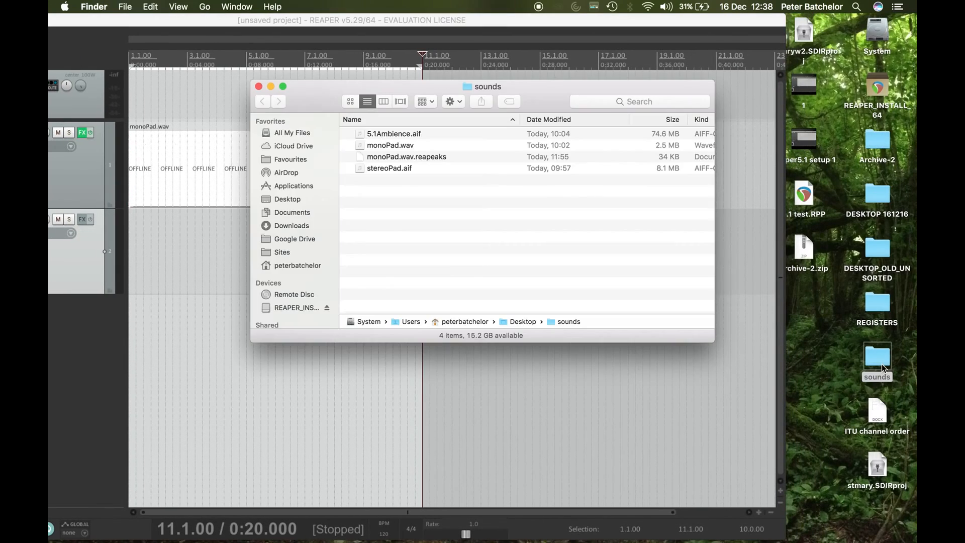
left_click_drag(390, 169, 115, 256)
left_click(201, 25)
left_click_drag(200, 26, 342, 7)
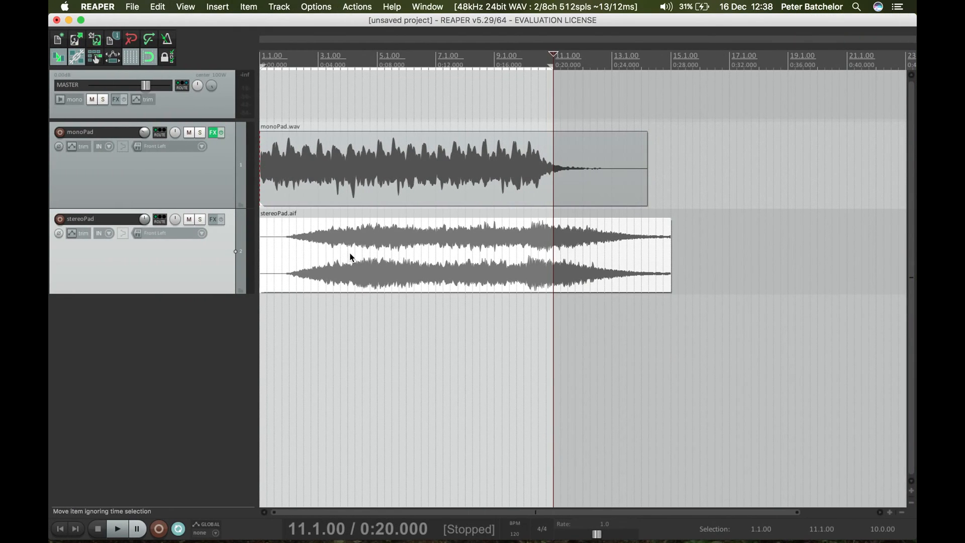
Mute the monoPad track and audition the stereoPad track from 2.2.00.
left_click(189, 133)
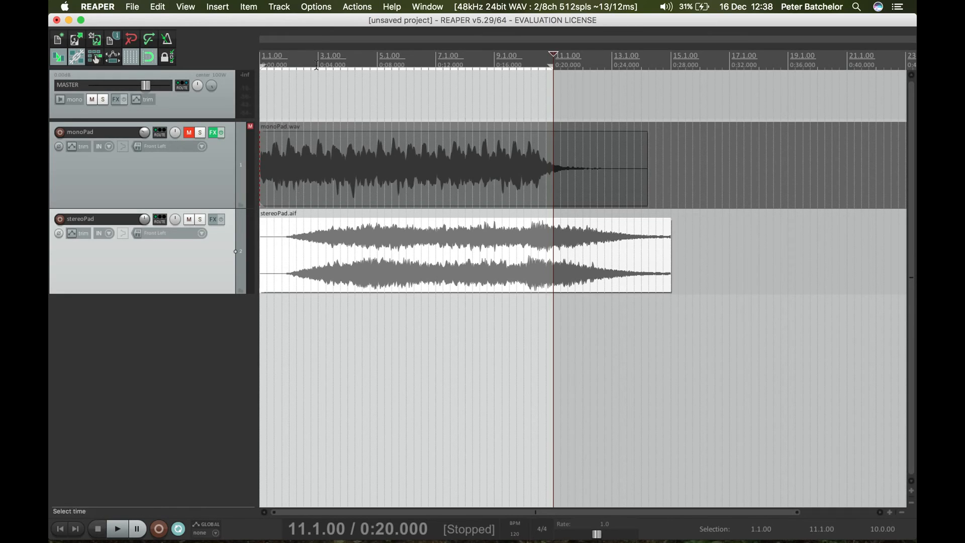
left_click(295, 56)
key("space")
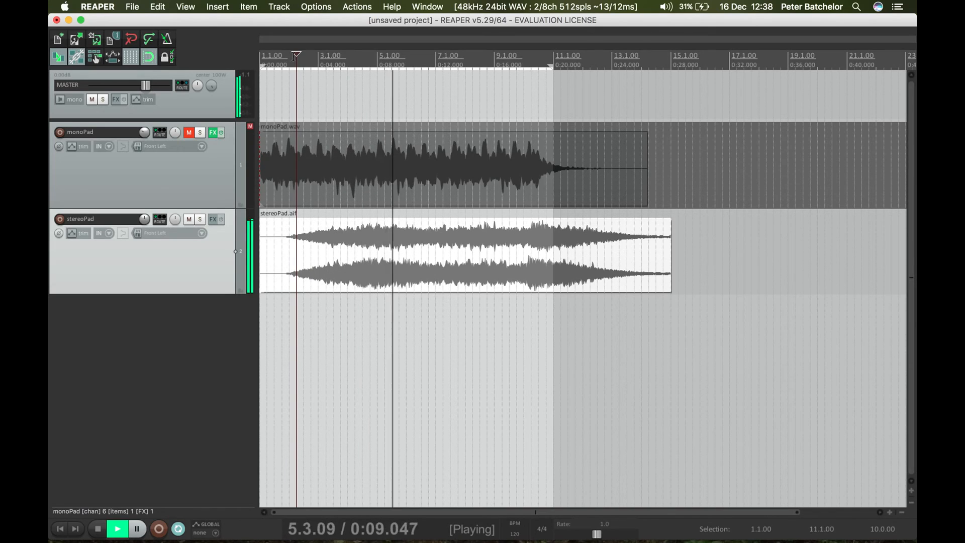
key("space")
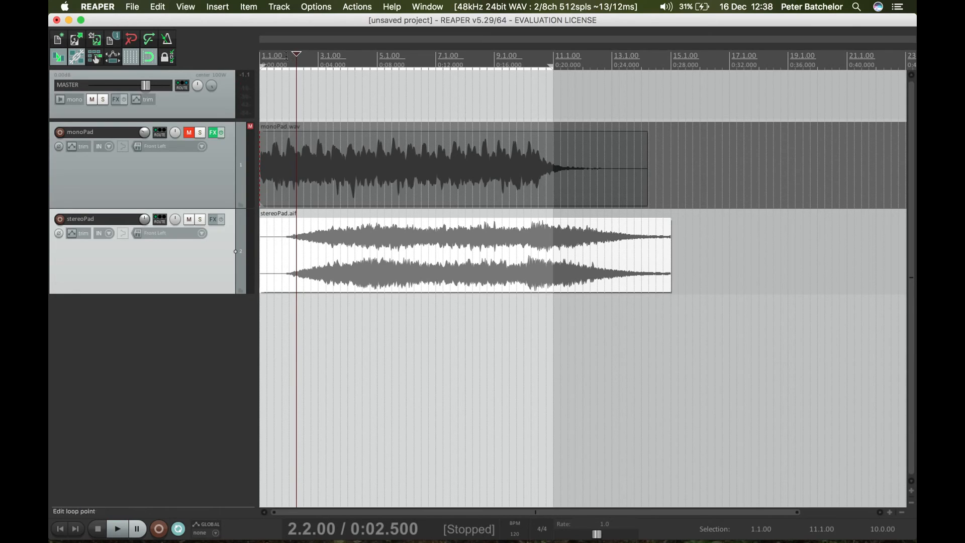
Set the stereoPad track's channel count to 6 in its routing settings, check the master's hardware outputs and close the routing window.
mouse_move(146, 222)
left_mouse_down()
mouse_move(146, 246)
mouse_move(145, 221)
left_mouse_up()
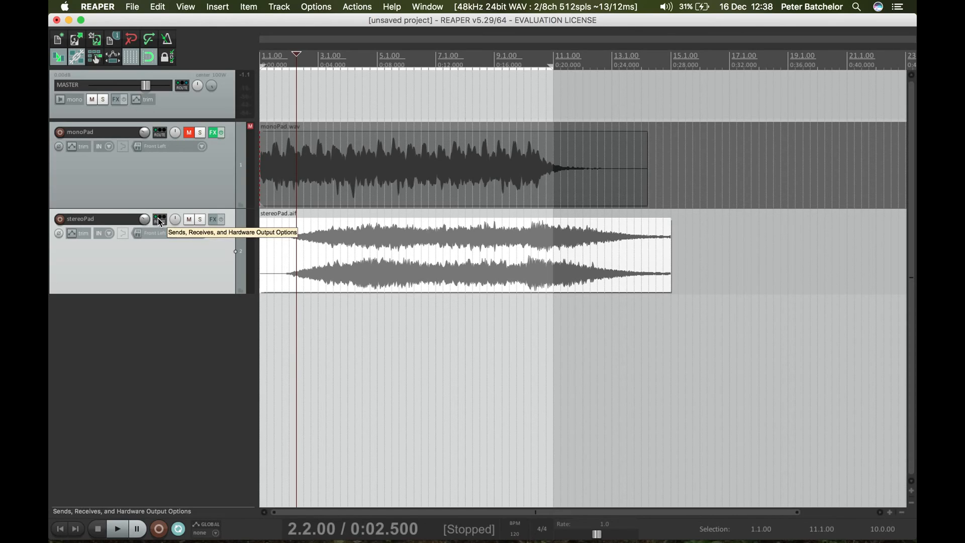
left_click(160, 222)
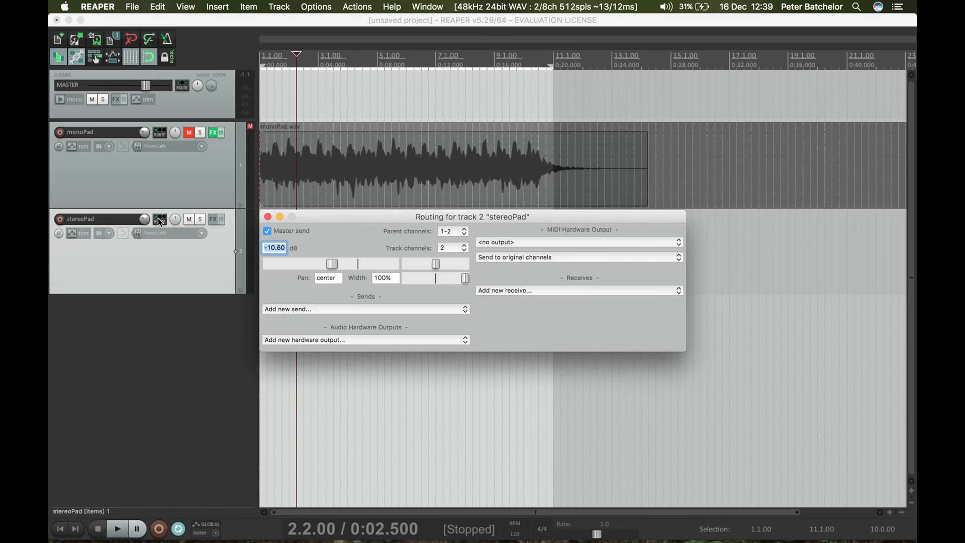
left_click(458, 249)
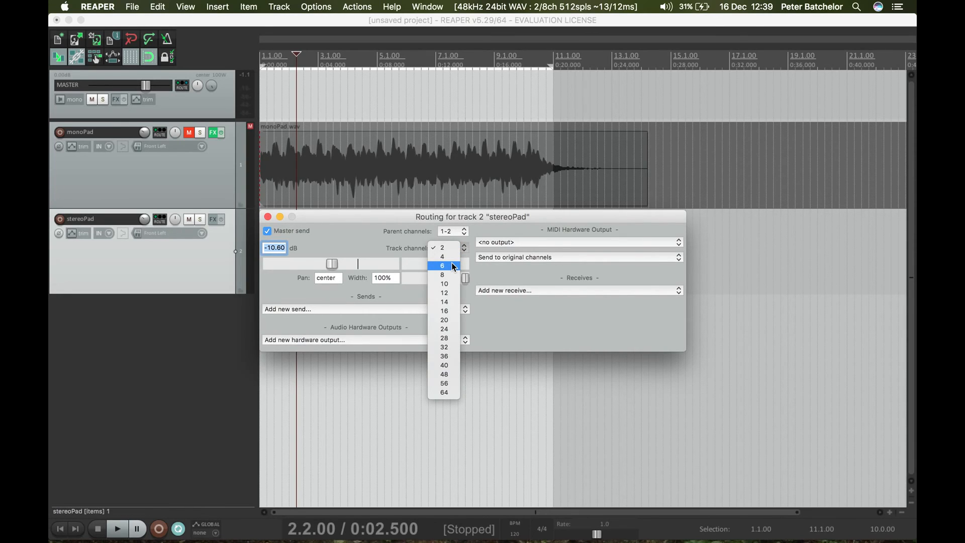
left_click(452, 265)
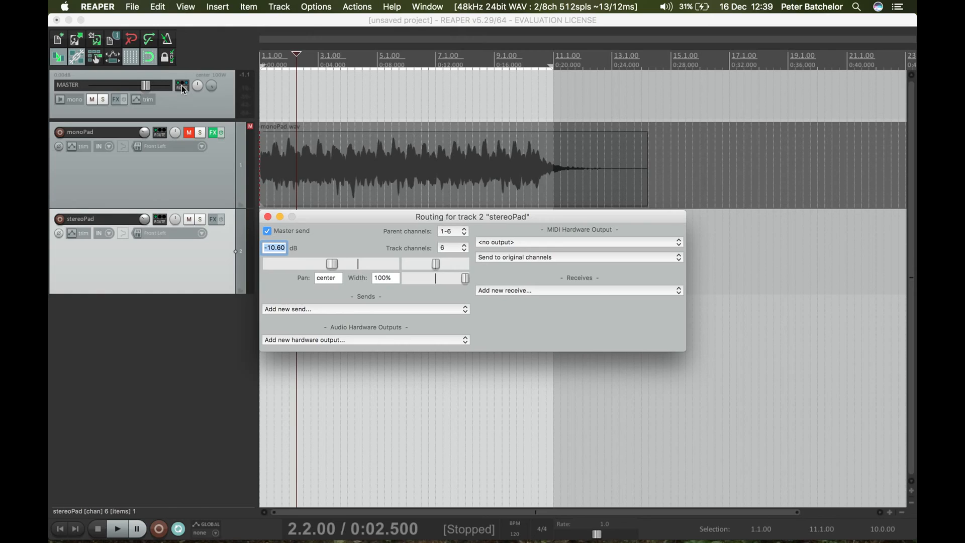
mouse_move(182, 86)
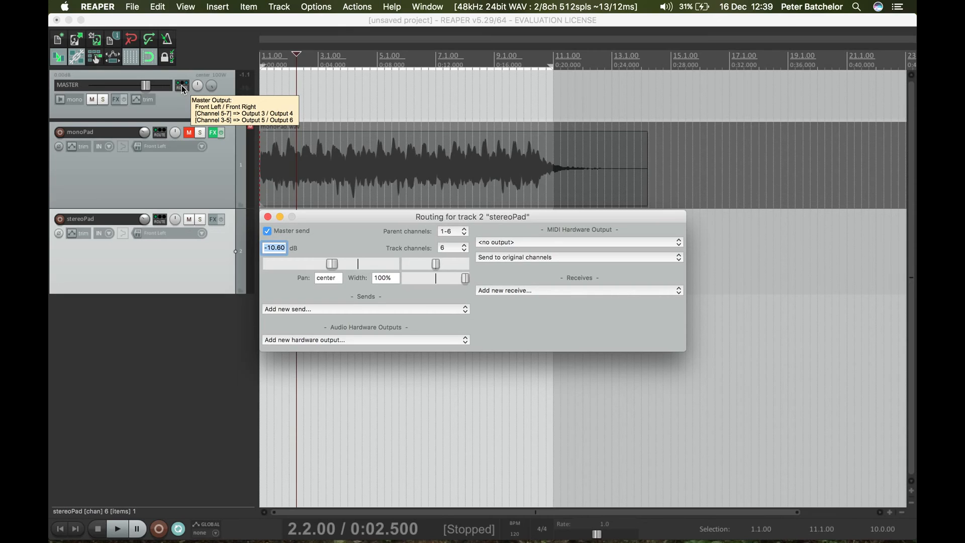
left_click(268, 217)
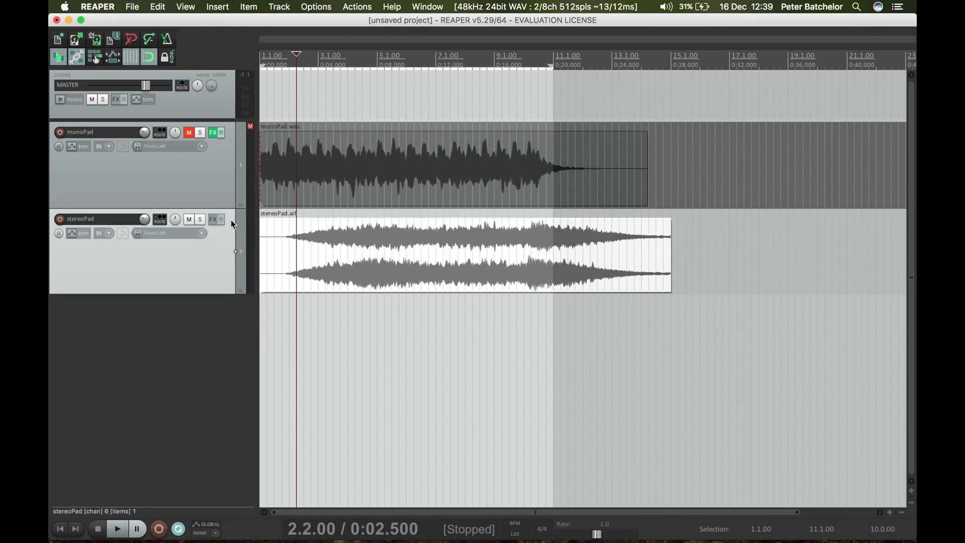
Add the ReaSurround plug-in to the stereoPad track and set its input channels to 2.
left_click(213, 220)
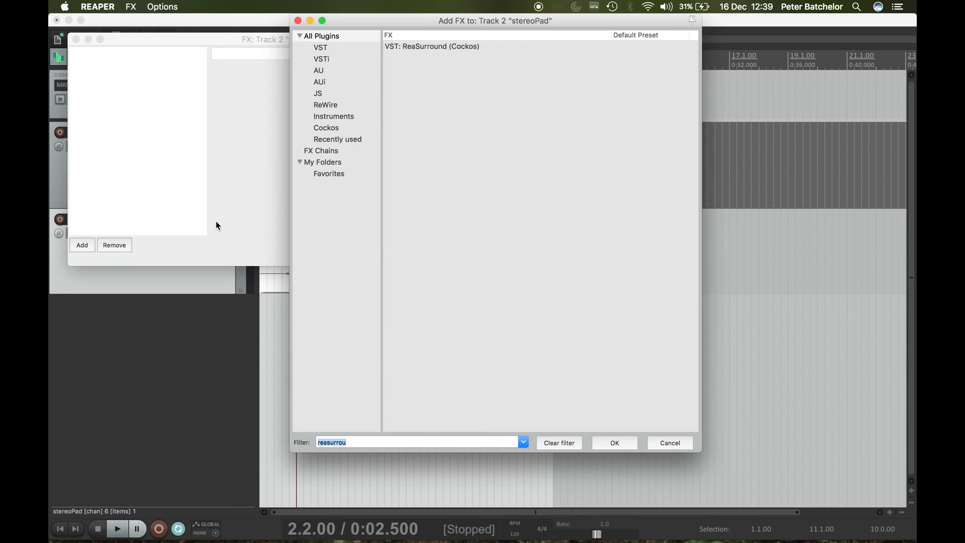
left_click(432, 46)
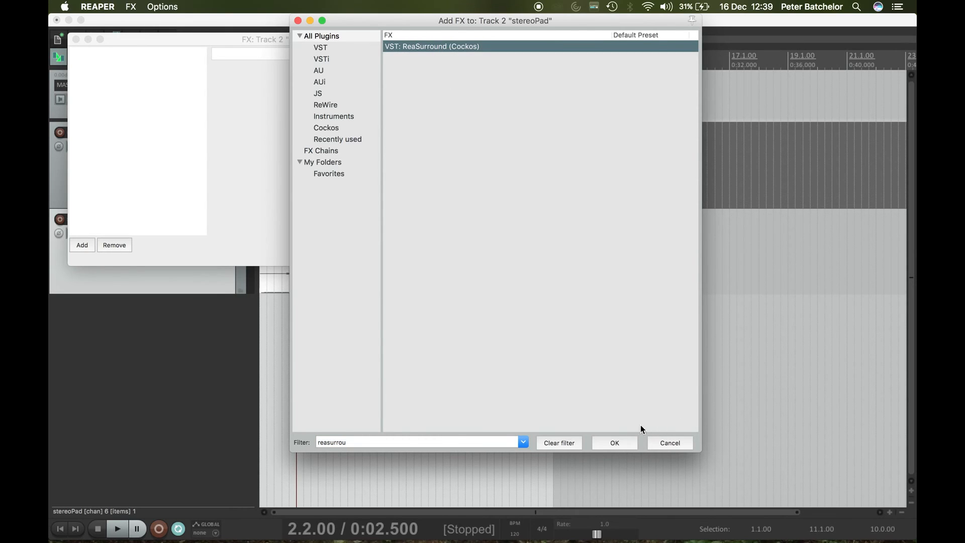
left_click(621, 442)
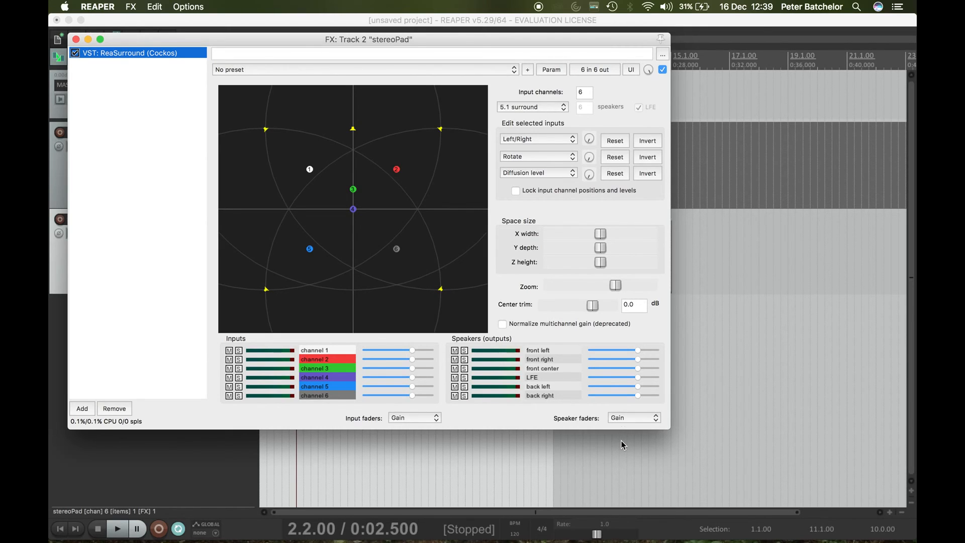
left_click(586, 93)
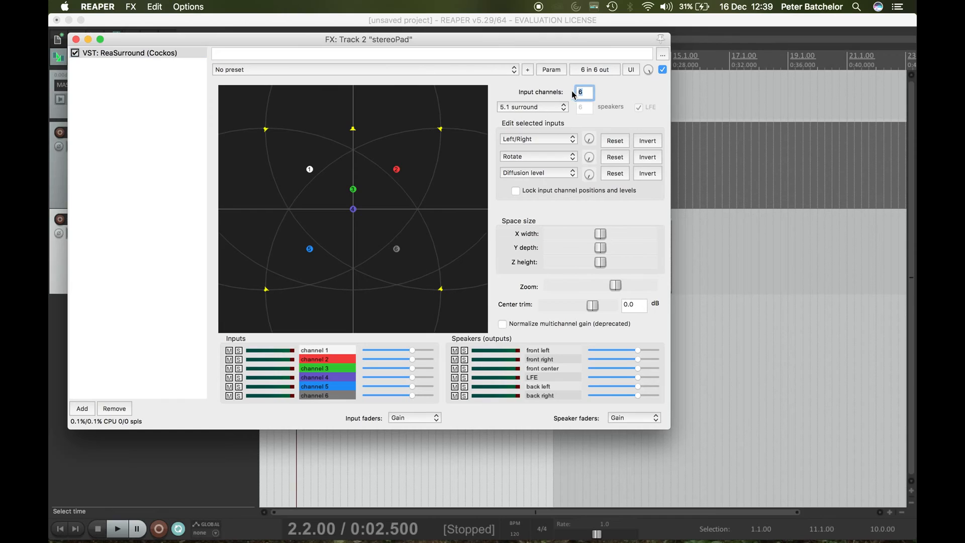
type("2")
key("Return")
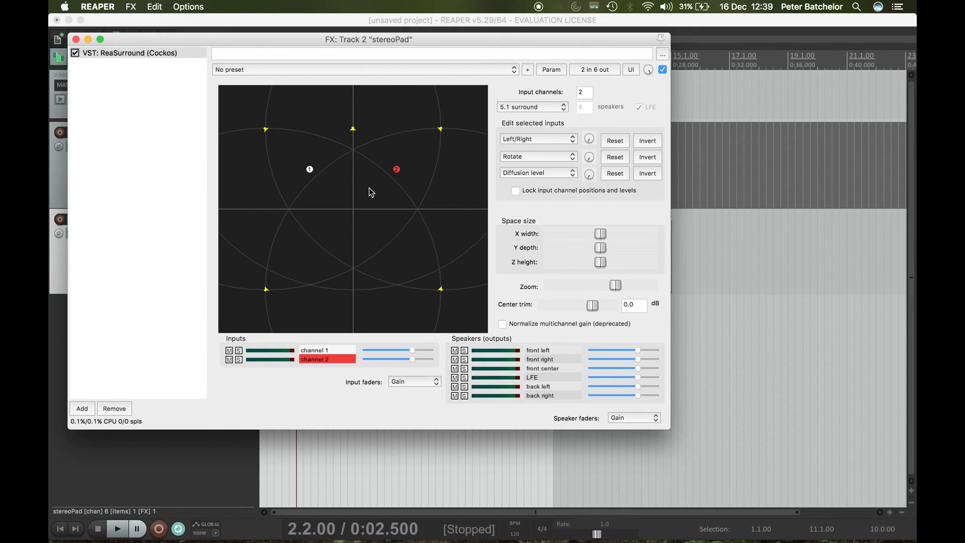
Move inputs 1 and 2 individually closer together and nearer the middle of the ReaSurround field.
mouse_move(311, 175)
left_mouse_down()
mouse_move(331, 187)
mouse_move(323, 182)
left_mouse_up()
left_click_drag(396, 170, 381, 184)
left_click_drag(324, 182, 321, 186)
left_click(382, 184)
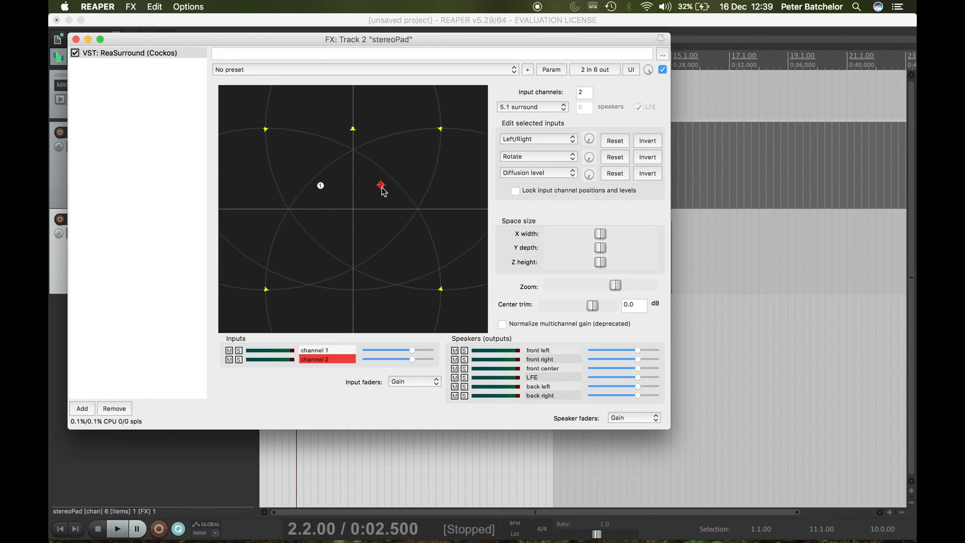
Select both ReaSurround inputs and move them forward together until input 1 is at about 20% left, 42% front.
mouse_move(382, 187)
left_mouse_down()
mouse_move(417, 163)
mouse_move(385, 187)
left_mouse_up()
left_click_drag(321, 185, 320, 184)
left_click(387, 190)
left_click_drag(320, 186, 319, 143)
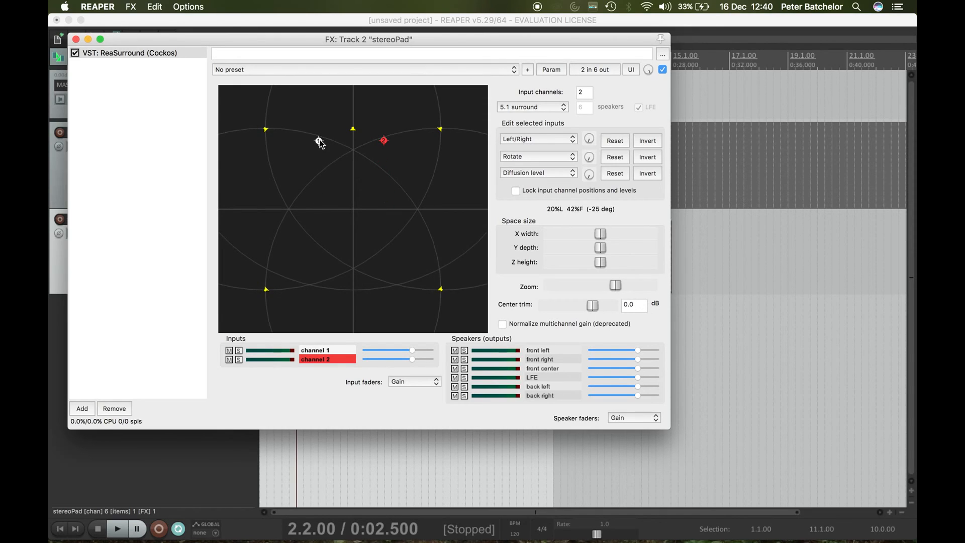
Play the stereoPad track while moving both inputs back to about 21% left, 6% front for input 1, and stop playback.
key("space")
left_click_drag(319, 142, 318, 202)
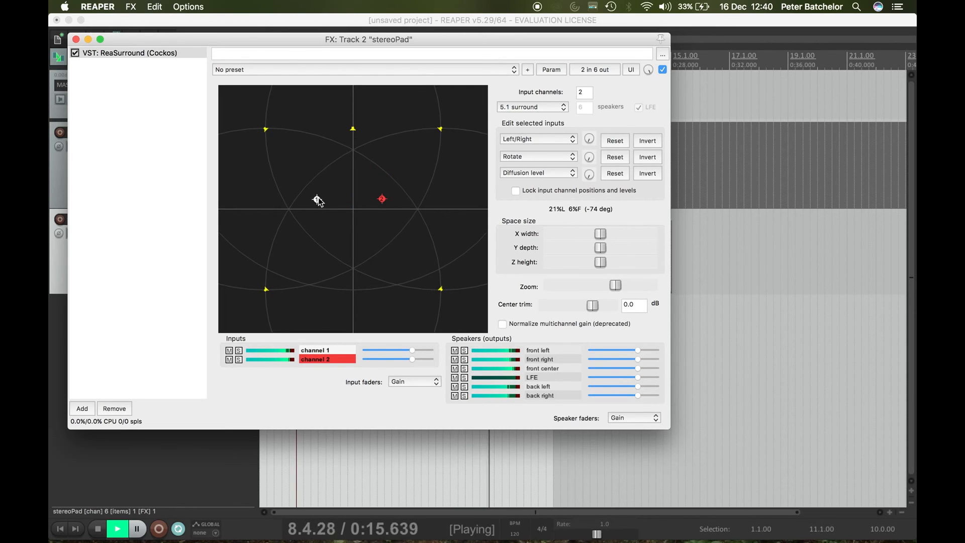
key("space")
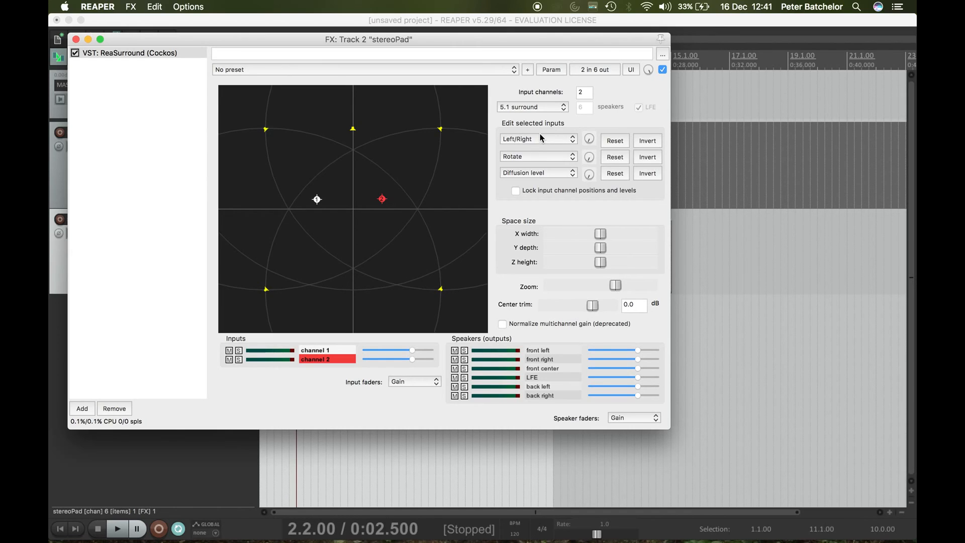
Nudge both inputs slightly forward and try shifting them with the Left/Right and Rotate controls.
left_click_drag(318, 197, 318, 189)
left_click_drag(320, 191, 321, 190)
mouse_move(589, 140)
left_mouse_down()
mouse_move(590, 124)
mouse_move(590, 144)
left_mouse_up()
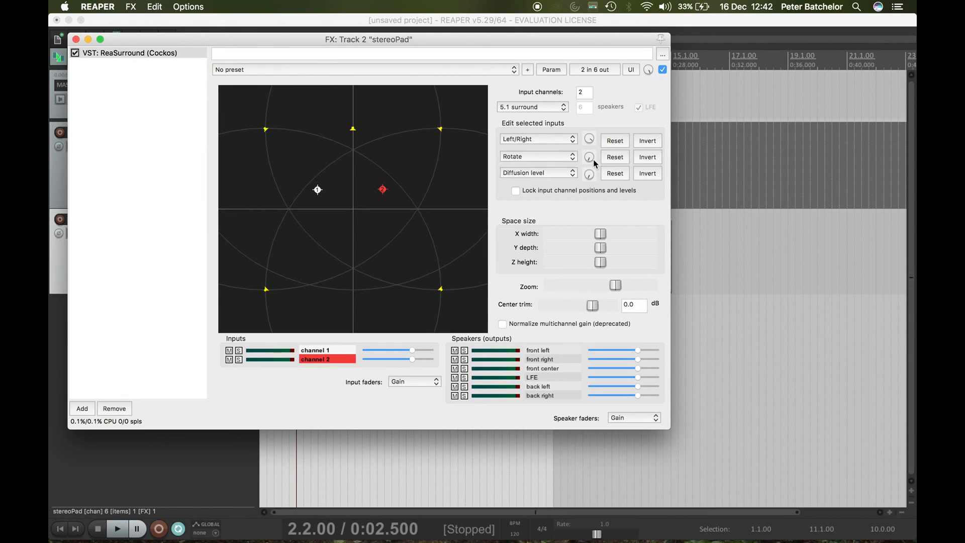
left_click_drag(593, 159, 593, 70)
Review the edit options for the third input control and adjust the Diffusion level of the selected inputs.
left_click(572, 174)
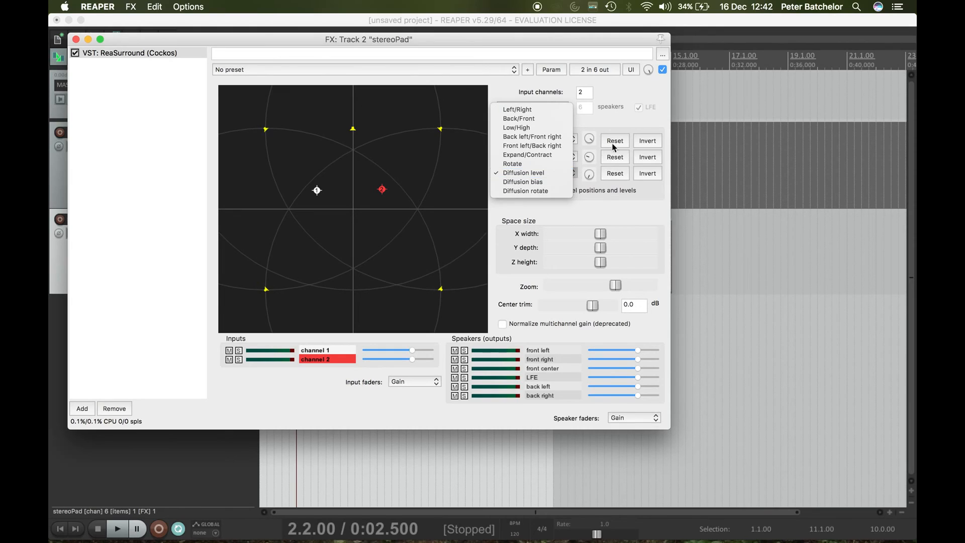
left_click(618, 122)
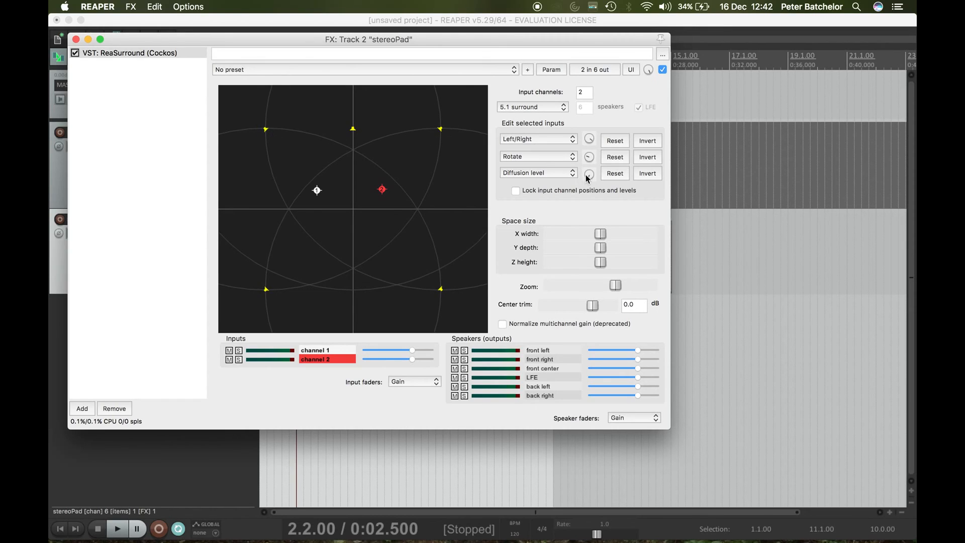
mouse_move(589, 174)
left_mouse_down()
mouse_move(589, 151)
mouse_move(589, 192)
left_mouse_up()
Change the first input edit control to Low/High and adjust the height of both inputs.
left_click(558, 141)
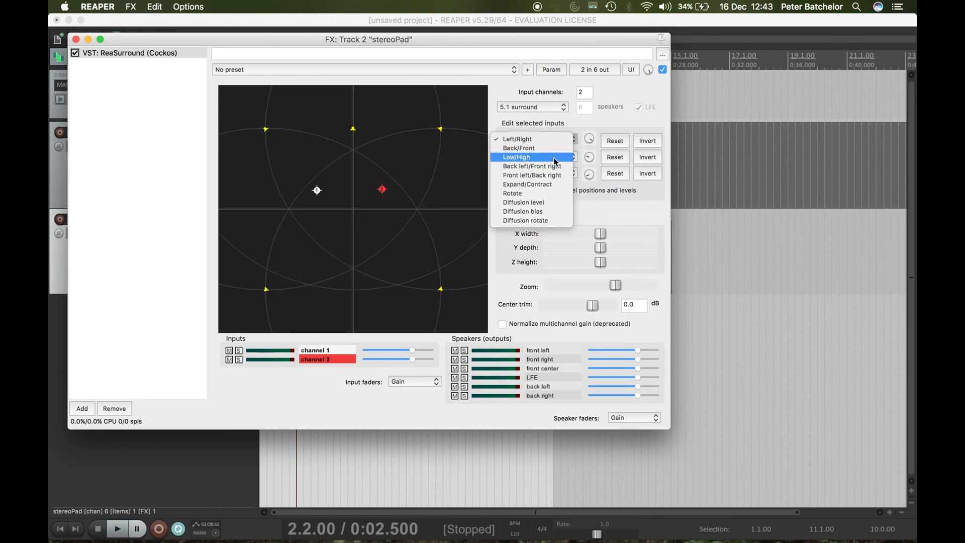
left_click(554, 158)
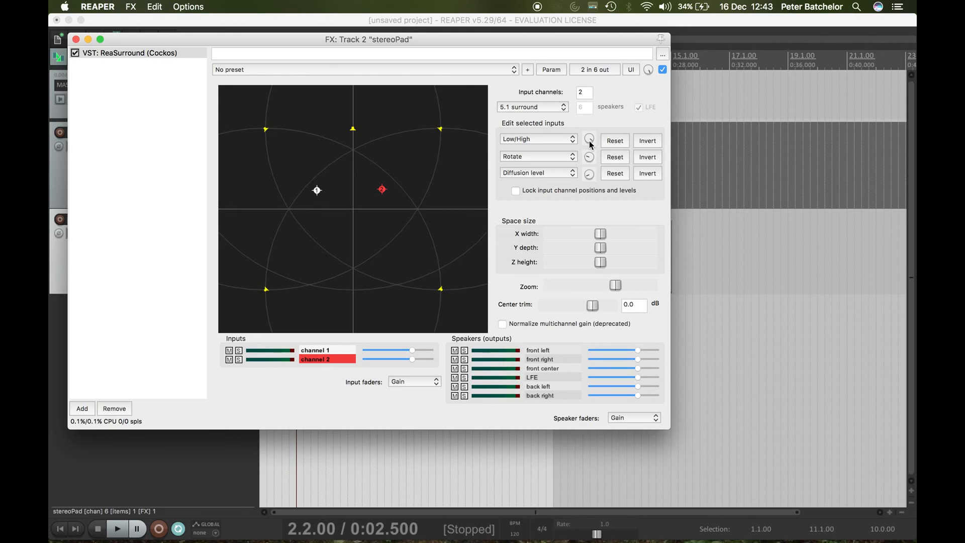
left_click_drag(591, 145, 591, 136)
Change the first input edit control to Expand/Contract and use it to spread the two inputs slightly wider.
left_click(566, 141)
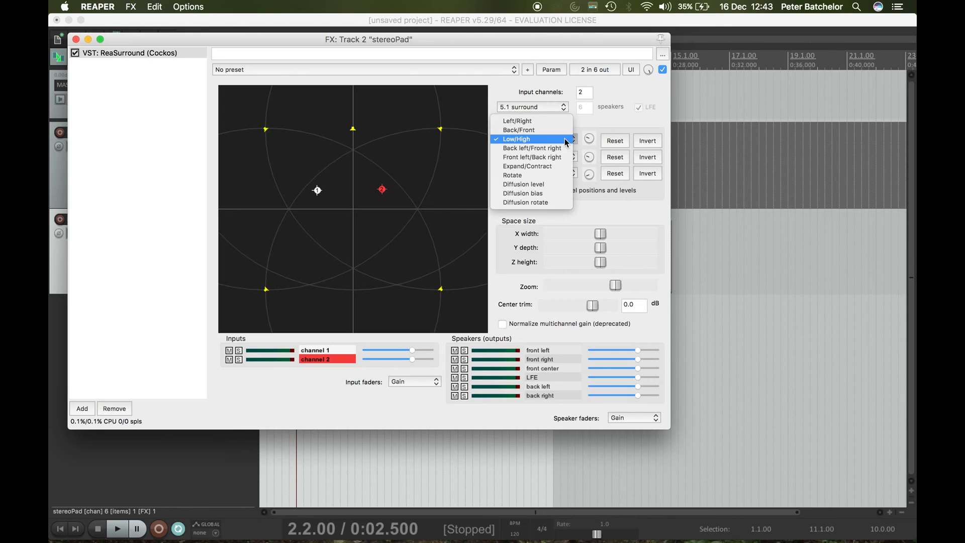
left_click(556, 167)
left_click_drag(589, 139, 589, 130)
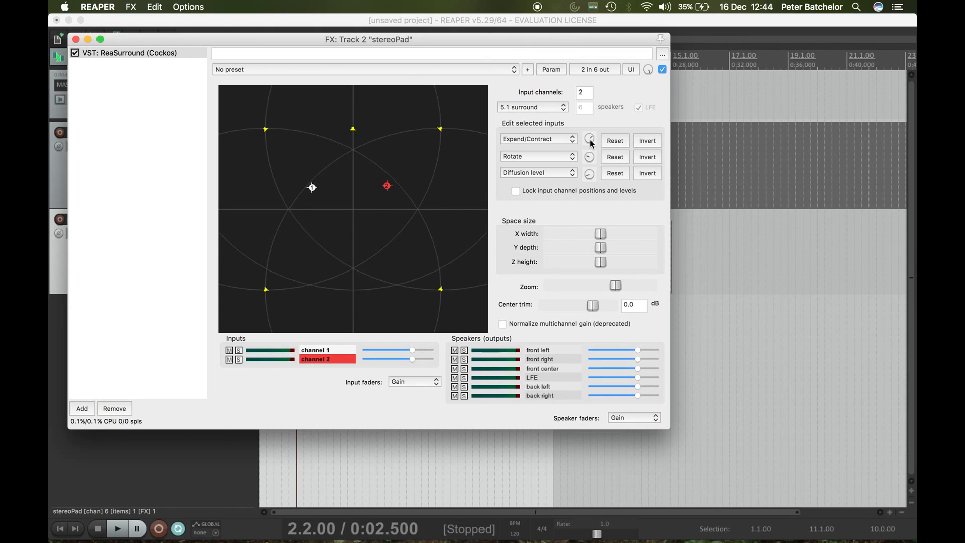
Reset the Rotate, Diffusion level and Expand/Contract adjustments of the selected inputs.
left_click(572, 158)
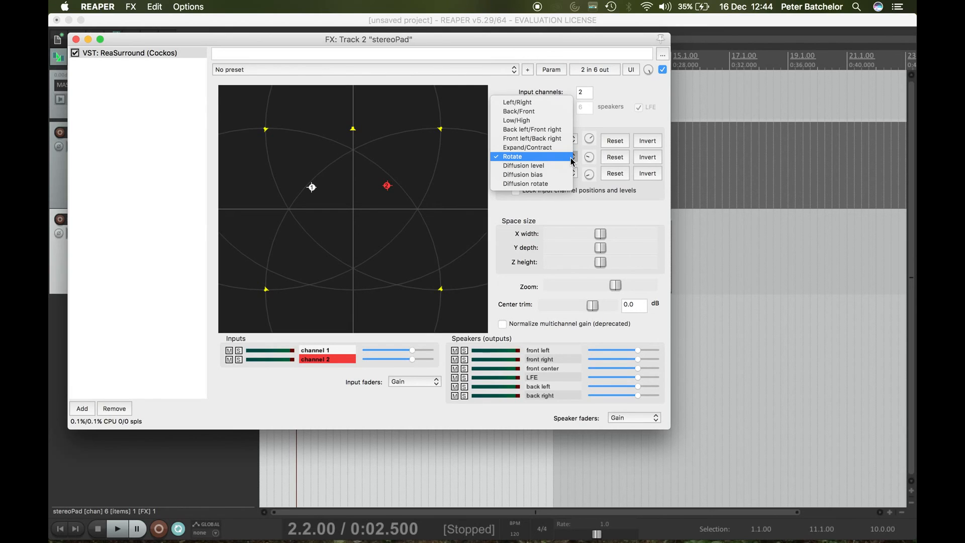
left_click(613, 125)
left_click(617, 157)
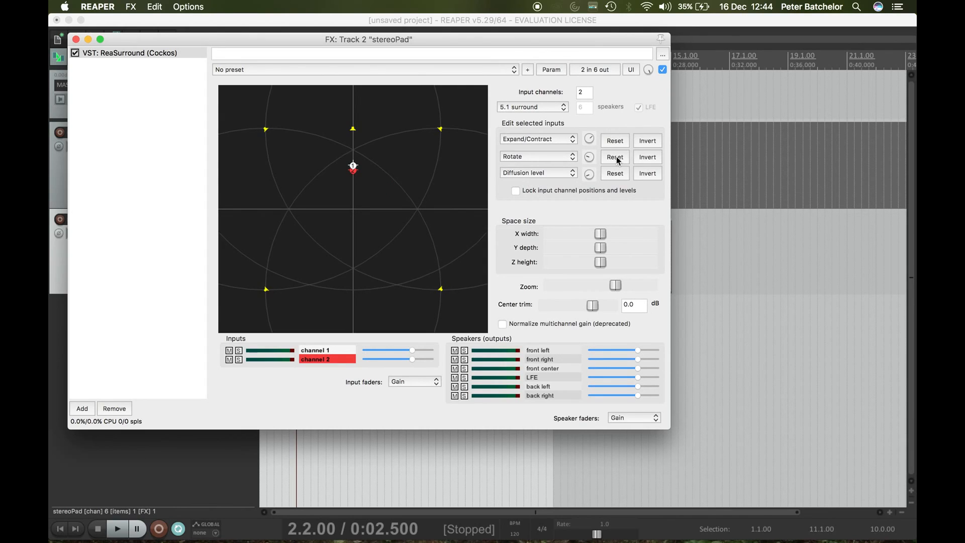
mouse_move(354, 166)
left_mouse_down()
mouse_move(336, 180)
mouse_move(353, 166)
left_mouse_up()
left_click(614, 174)
left_click(616, 142)
Separate inputs 1 and 2 symmetrically across the front, move the pair back towards the center and close the plug-in window.
left_click(371, 123)
mouse_move(353, 130)
left_mouse_down()
mouse_move(320, 136)
mouse_move(387, 150)
mouse_move(387, 141)
left_mouse_up()
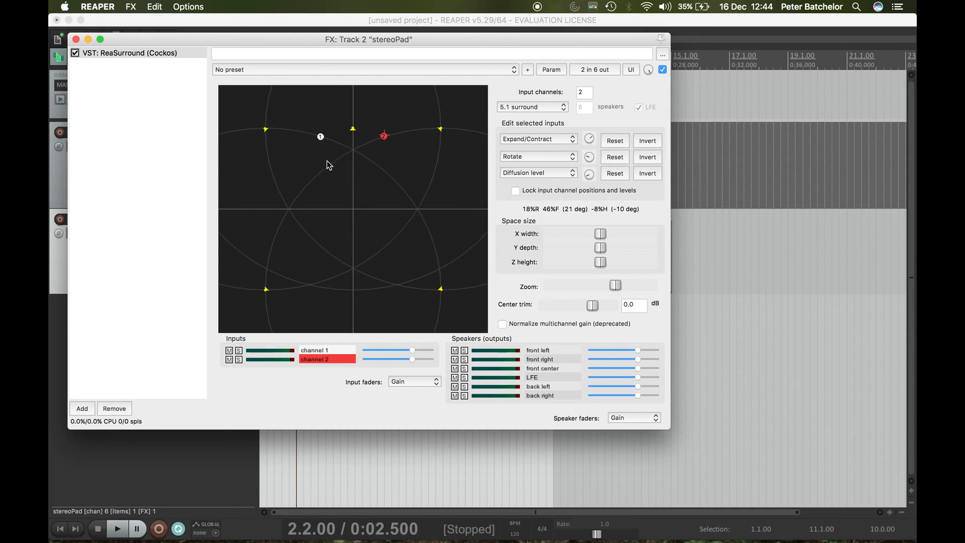
left_click(321, 136)
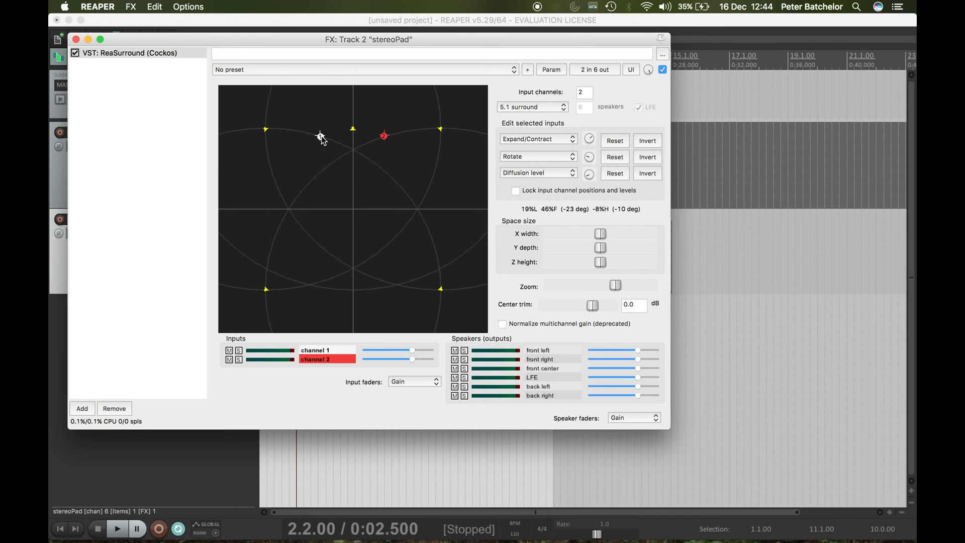
mouse_move(322, 139)
left_mouse_down()
mouse_move(334, 204)
mouse_move(330, 162)
mouse_move(327, 173)
left_mouse_up()
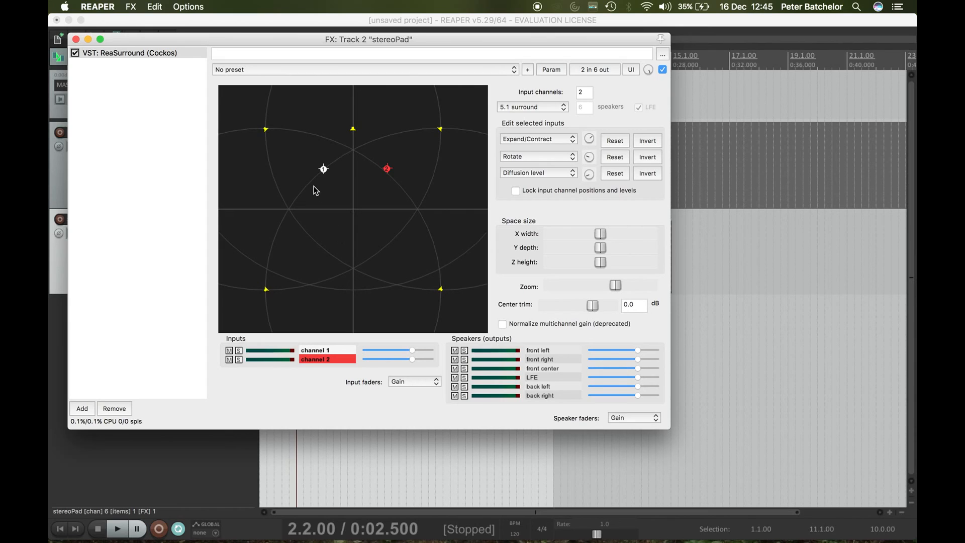
left_click(76, 39)
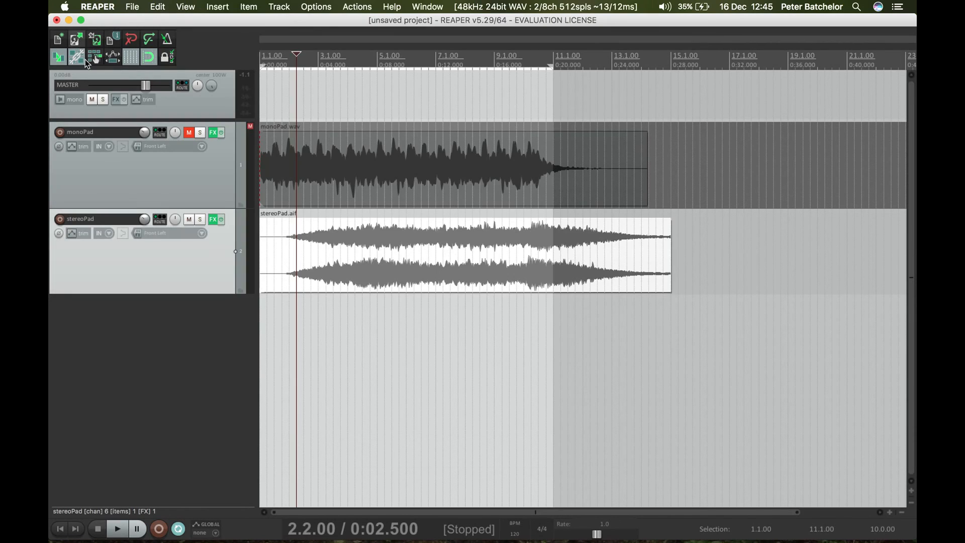
Add a third track below stereoPad and set its track channels to 6 in its routing settings.
double_click(152, 337)
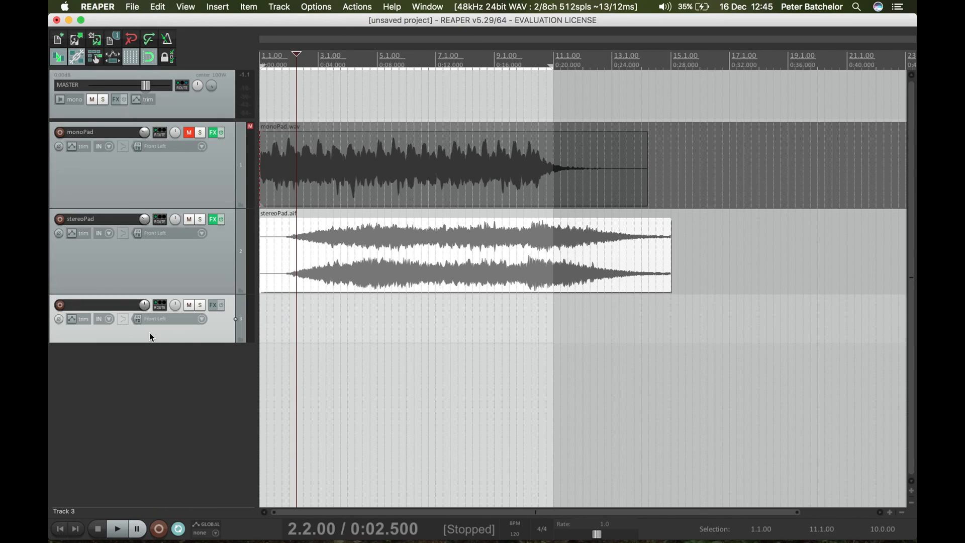
left_click(159, 306)
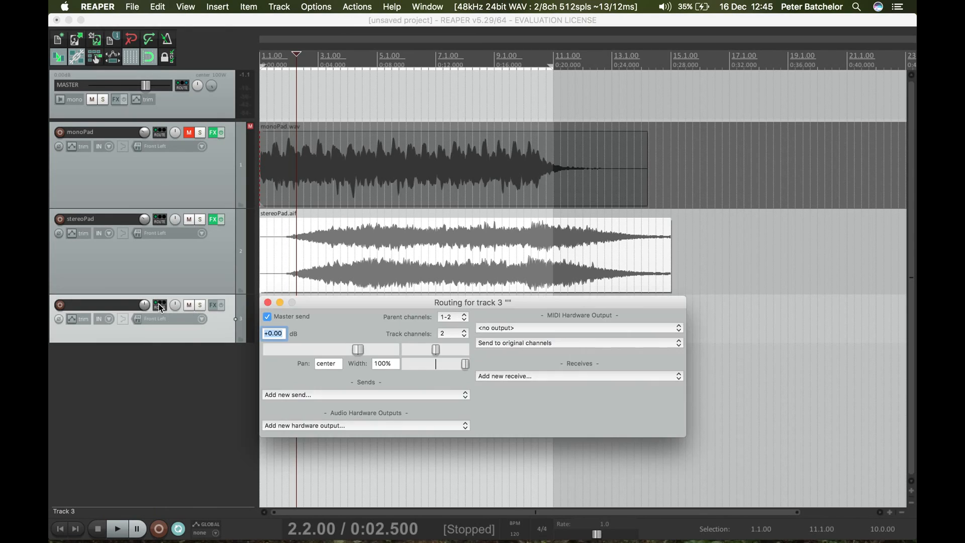
left_click(448, 339)
left_click(444, 352)
left_click(267, 303)
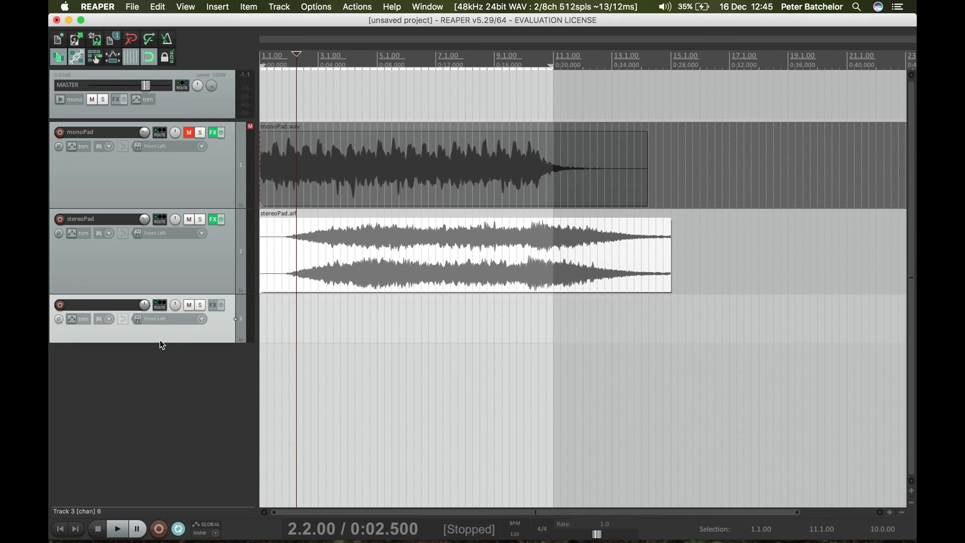
Enlarge the third track to about the height of the others and import 5.1Ambience.aif from the sounds folder at the timeline start.
left_click(115, 340)
left_click_drag(108, 343, 107, 419)
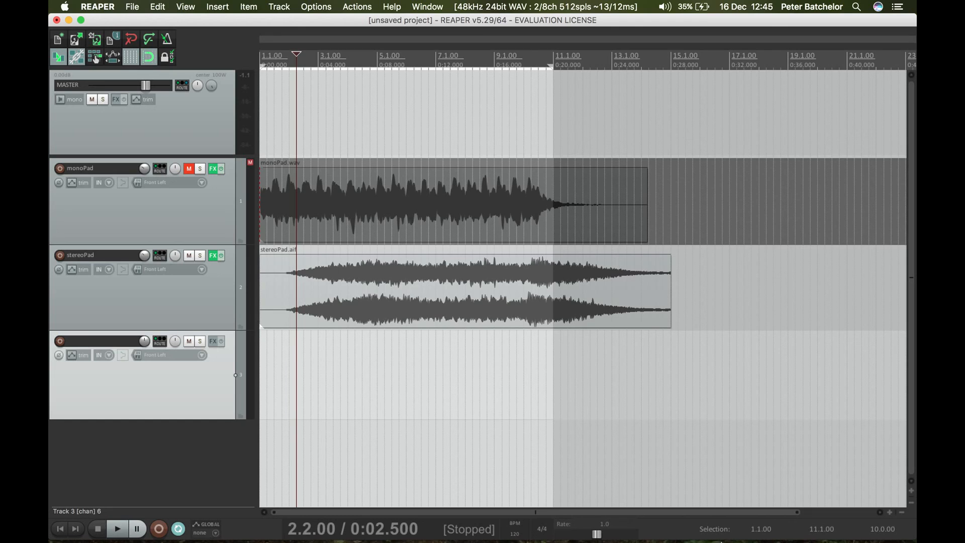
left_click(73, 529)
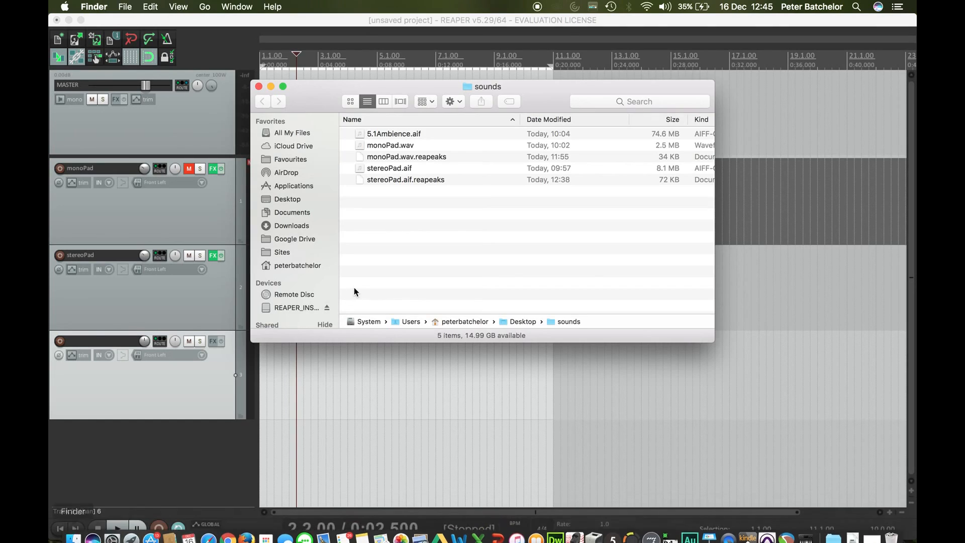
left_click_drag(384, 130, 250, 380)
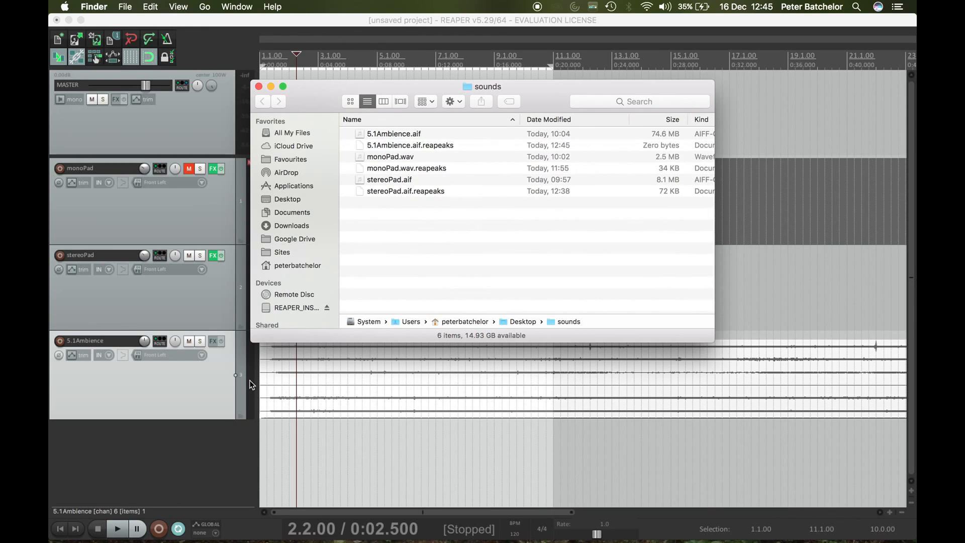
left_click(751, 284)
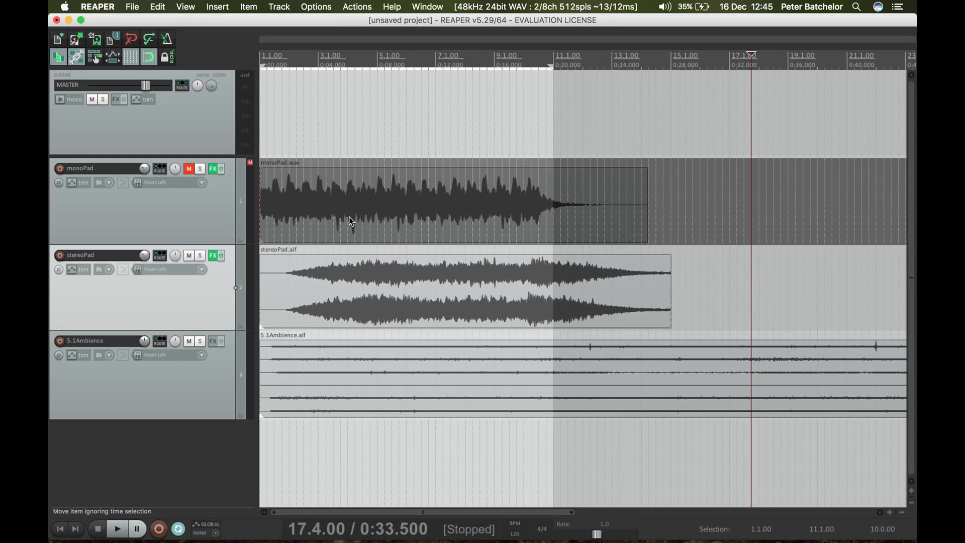
Mute the stereoPad track and play 5.1Ambience on its own from near the timeline start, stopping playback after listening.
left_click(189, 256)
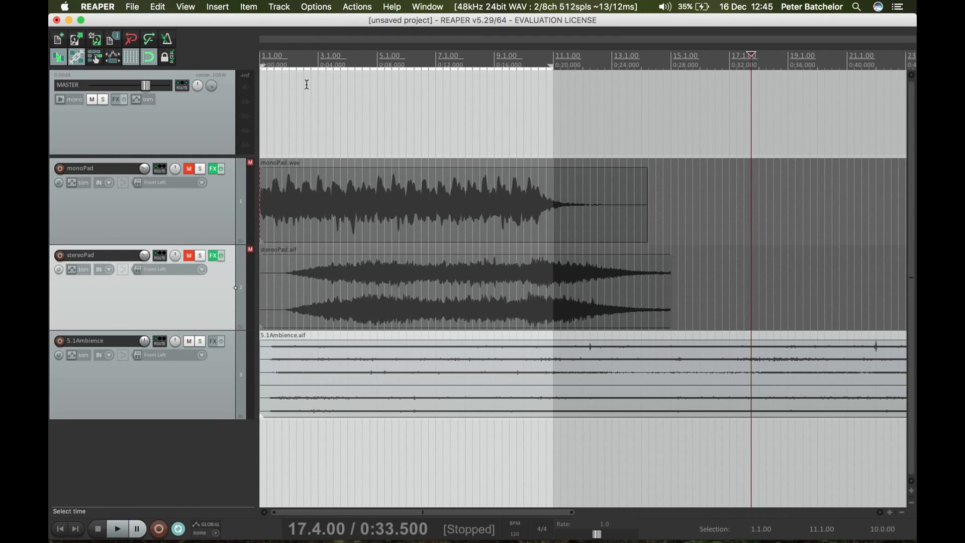
left_click(268, 57)
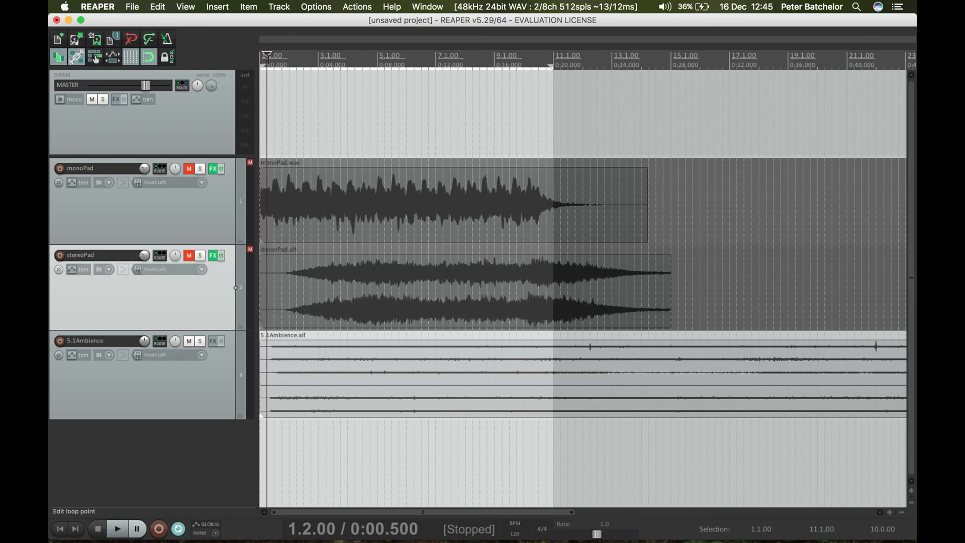
key("space")
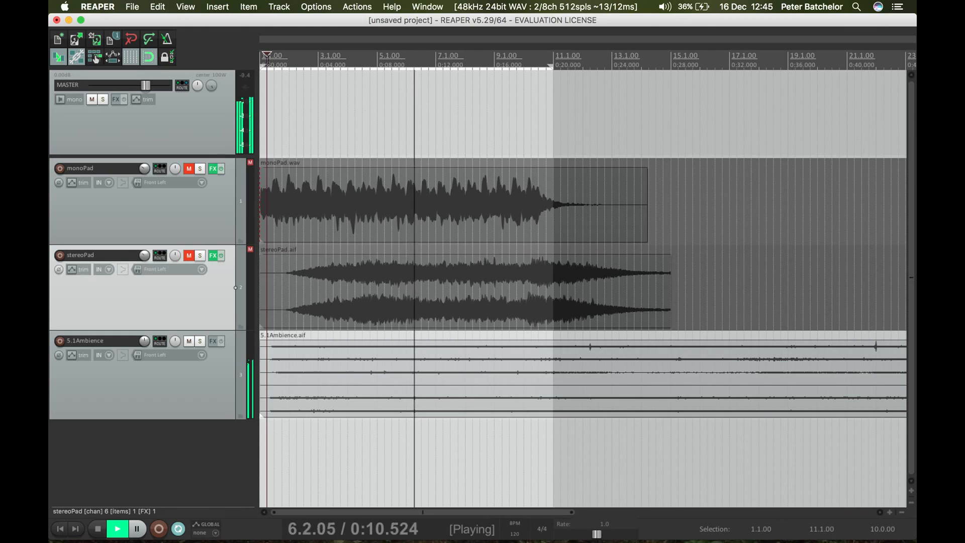
key("space")
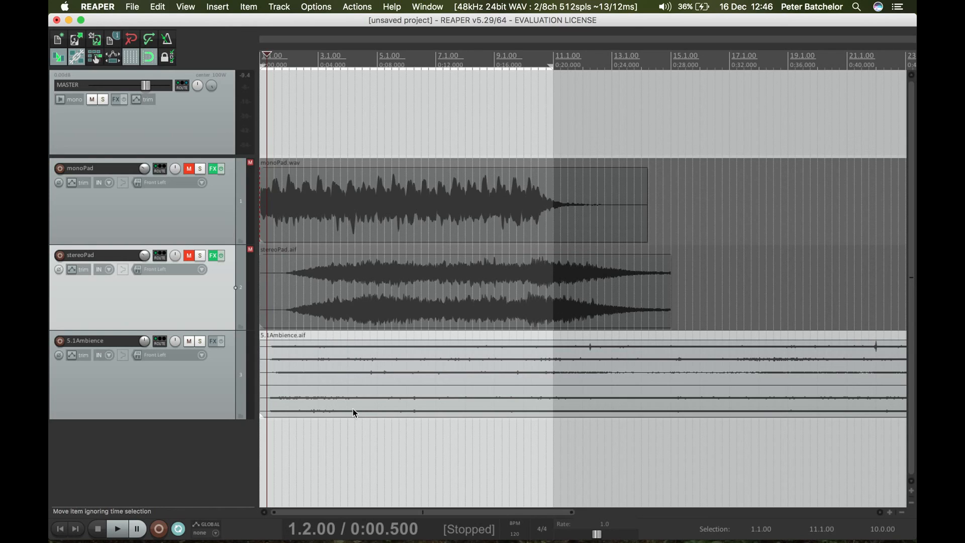
Add ReaSurround to the 5.1Ambience track and move input 3 straight forward, level with inputs 1 and 2.
left_click(215, 342)
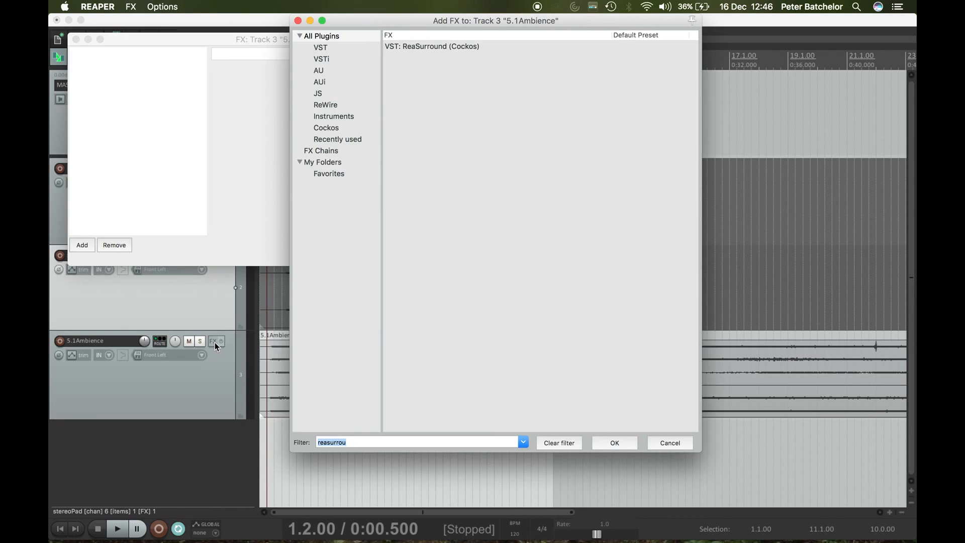
double_click(460, 47)
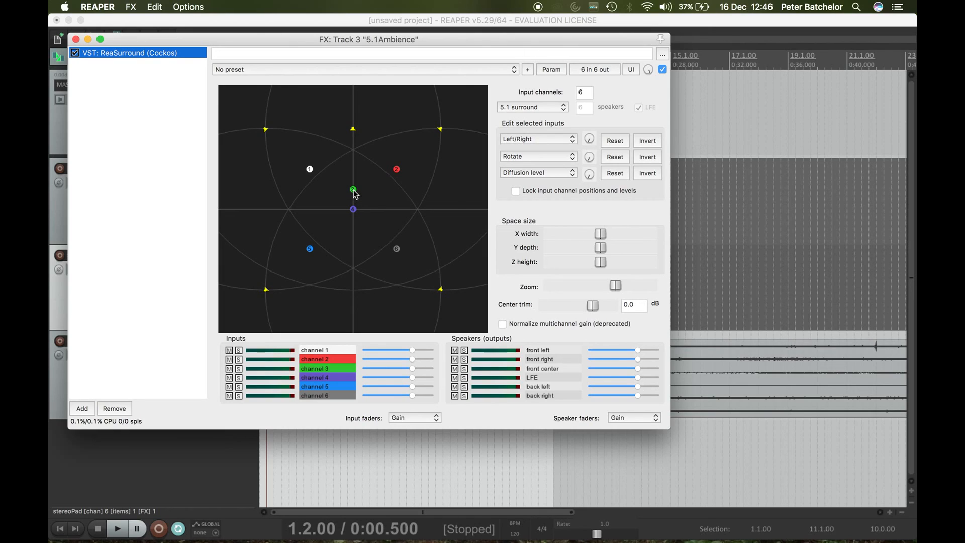
left_click_drag(354, 192, 353, 168)
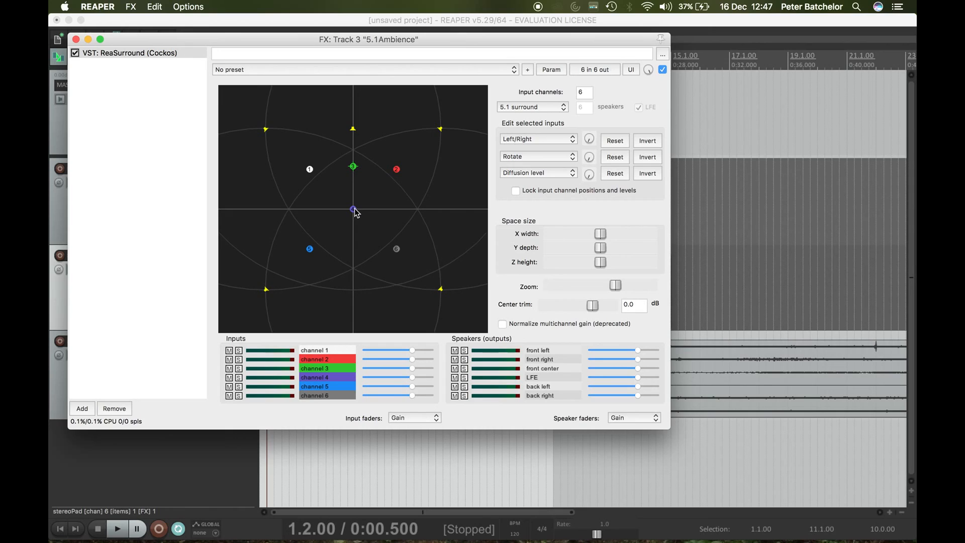
Select inputs 1, 2, 3, 5 and 6 together, leaving out input 4, and shift the group slightly.
left_click(310, 248)
left_click(397, 250, "shift")
left_click(397, 170, "shift")
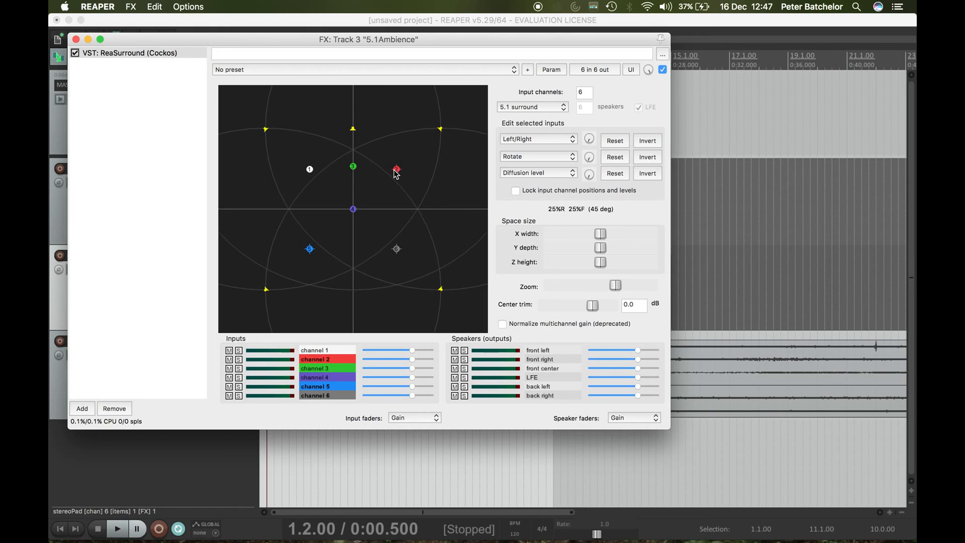
left_click(310, 170, "shift")
left_click(354, 168, "shift")
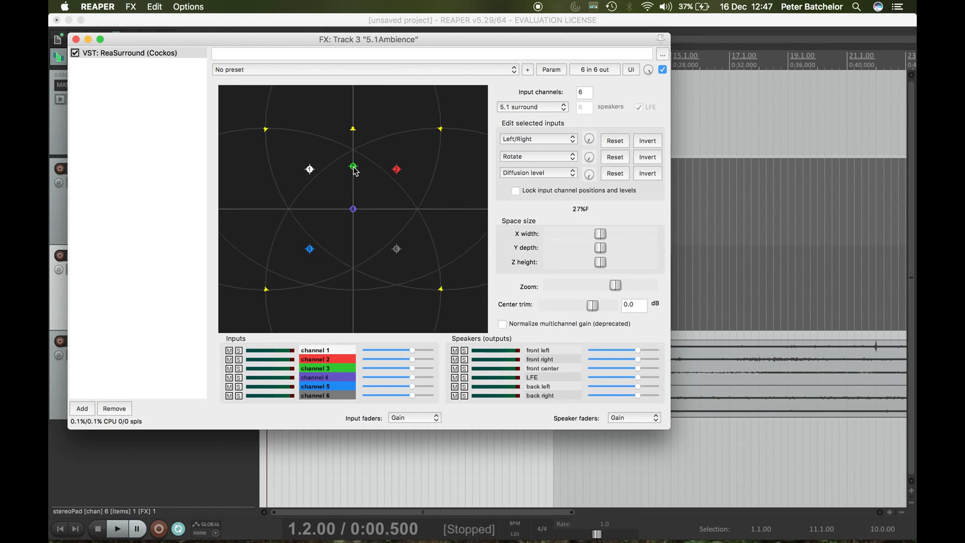
mouse_move(313, 171)
left_mouse_down()
mouse_move(287, 161)
mouse_move(309, 143)
mouse_move(319, 198)
mouse_move(310, 172)
left_mouse_up()
Change the Left/Right adjustment to Expand/Contract and spread the selected inputs out to around the speaker positions.
left_click(538, 140)
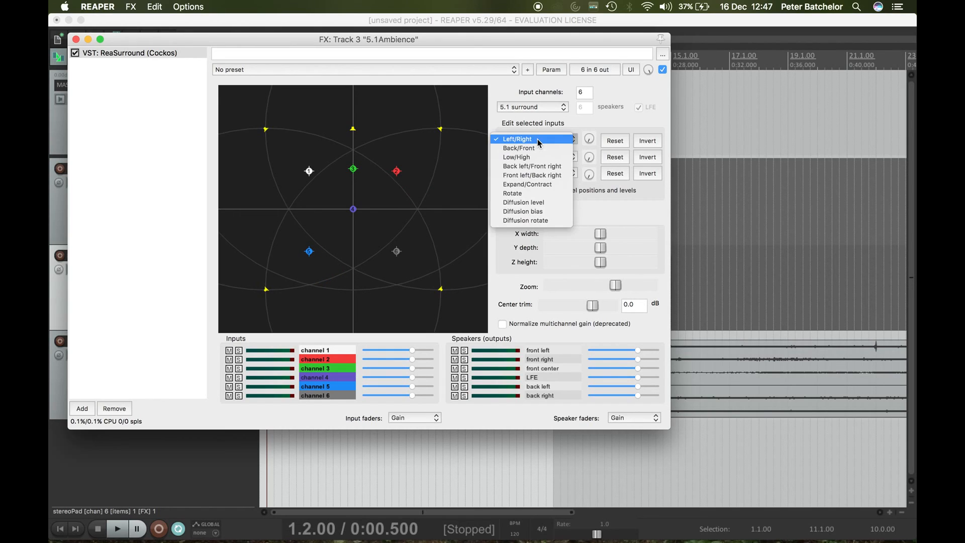
left_click(540, 184)
mouse_move(590, 139)
left_mouse_down()
mouse_move(590, 81)
mouse_move(592, 145)
left_mouse_up()
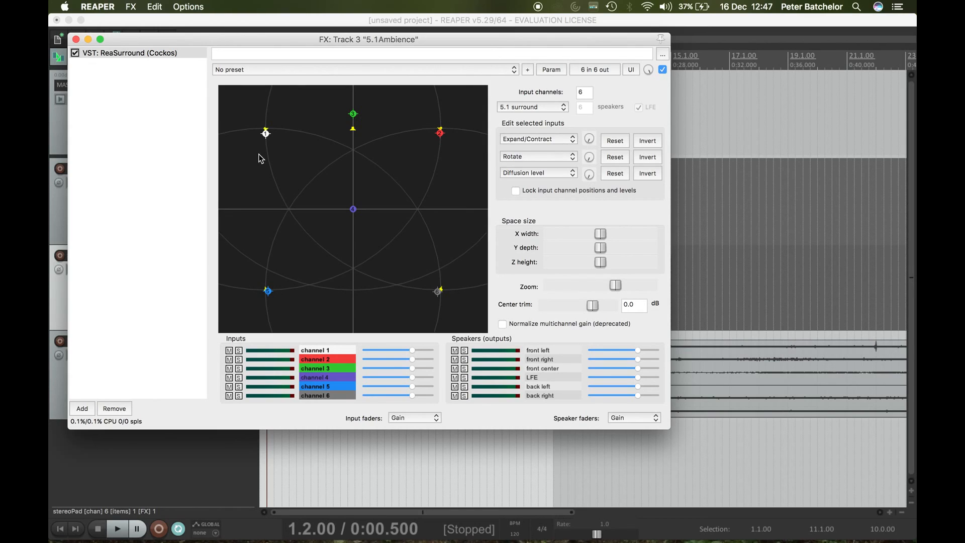
mouse_move(266, 133)
left_mouse_down()
mouse_move(339, 129)
mouse_move(266, 134)
left_mouse_up()
Try the Rotate adjustment and shift the selected inputs as a group, with the plug-in window moved clear of the track controls.
mouse_move(590, 157)
left_mouse_down()
mouse_move(590, 0)
mouse_move(590, 159)
left_mouse_up()
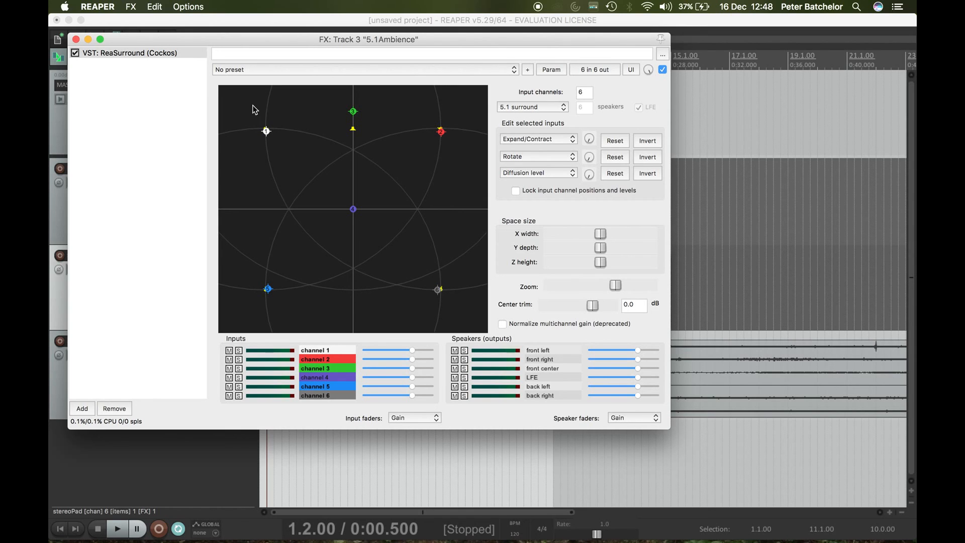
left_click_drag(237, 36, 439, 65)
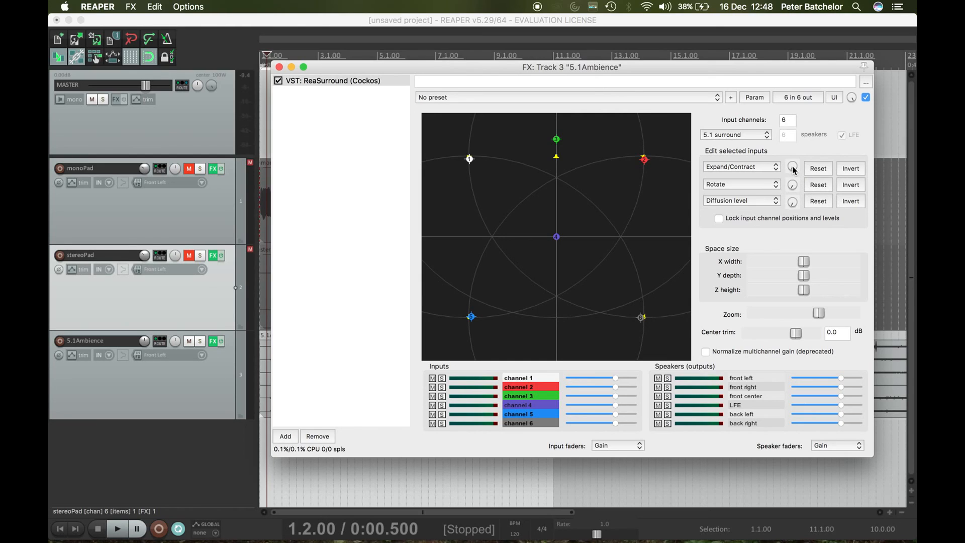
mouse_move(460, 161)
left_mouse_down()
mouse_move(408, 176)
mouse_move(434, 238)
mouse_move(522, 131)
mouse_move(550, 111)
mouse_move(469, 160)
left_mouse_up()
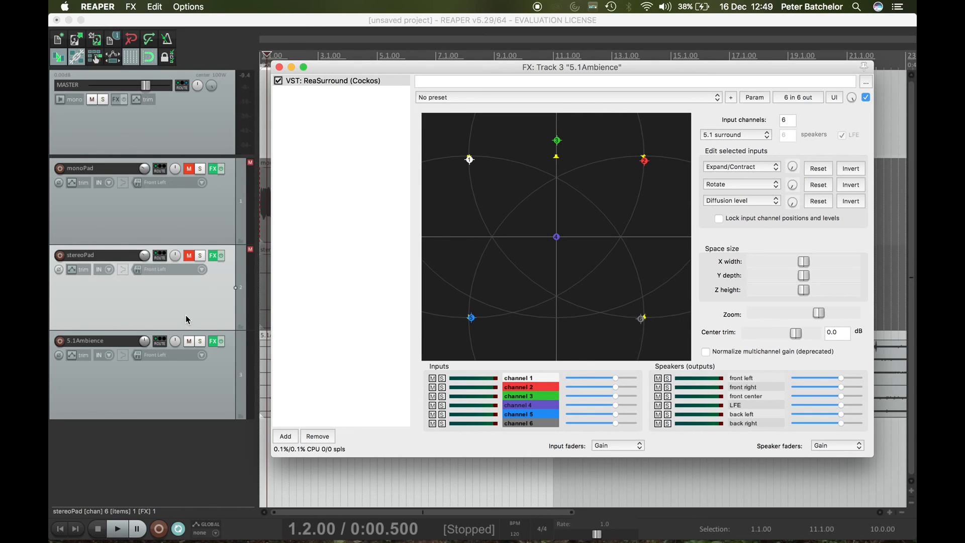
Open the envelopes window of the 5.1Ambience track and examine ReaSurround's automatable parameters, collapsing and re-expanding their list.
left_click(75, 355)
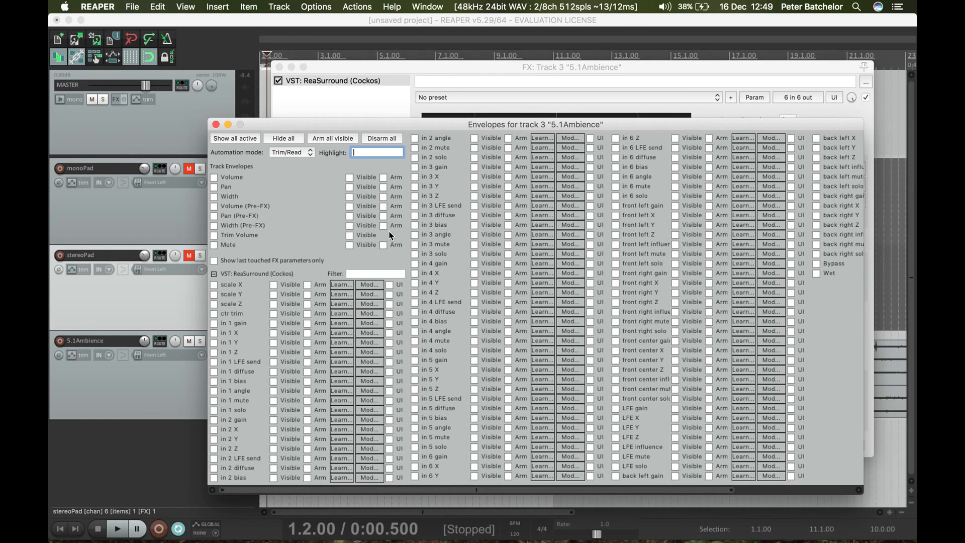
left_click_drag(485, 124, 342, 57)
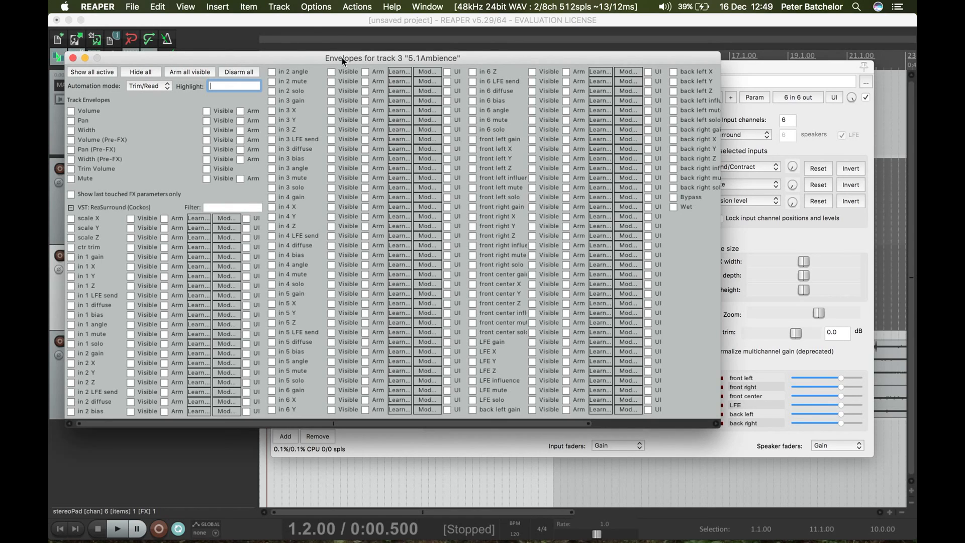
left_click_drag(334, 57, 387, 94)
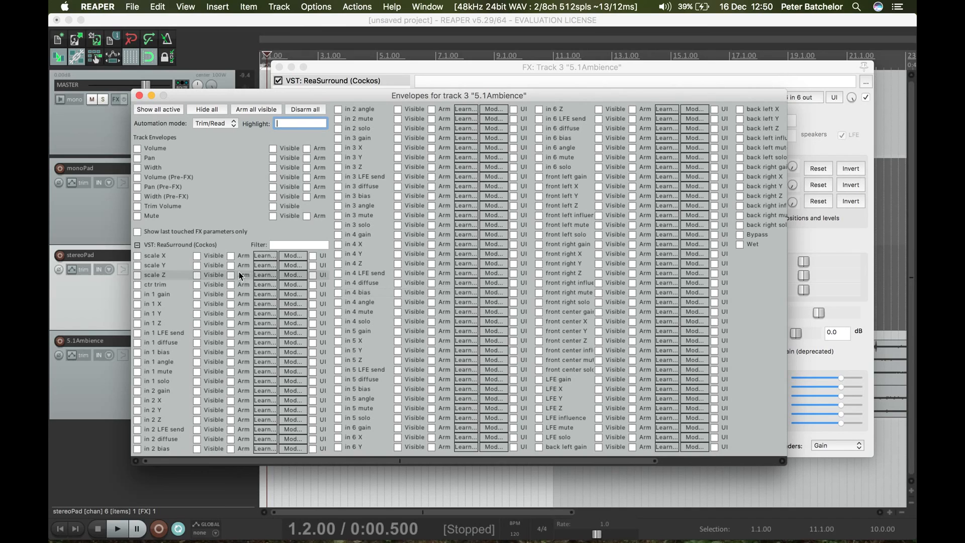
left_click(138, 245)
left_click_drag(182, 308, 209, 32)
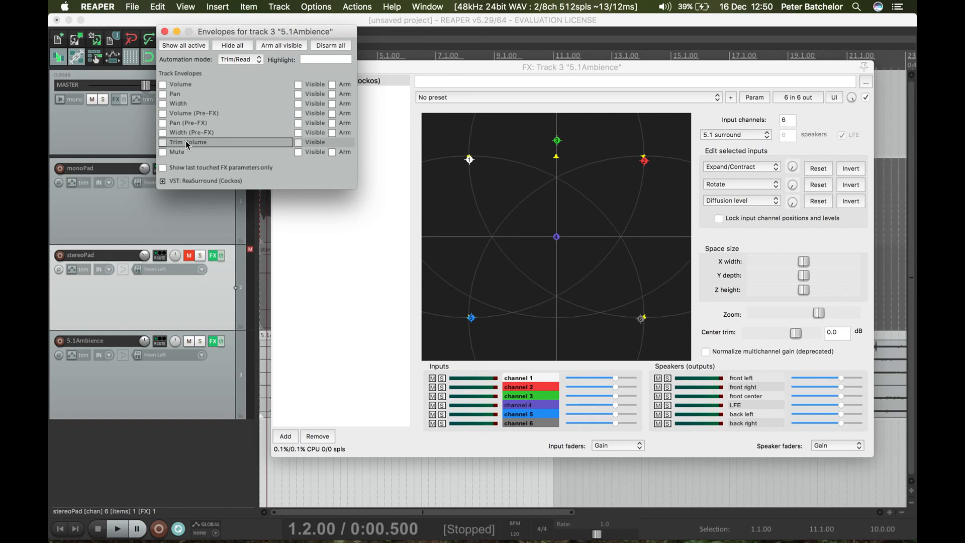
left_click(162, 182)
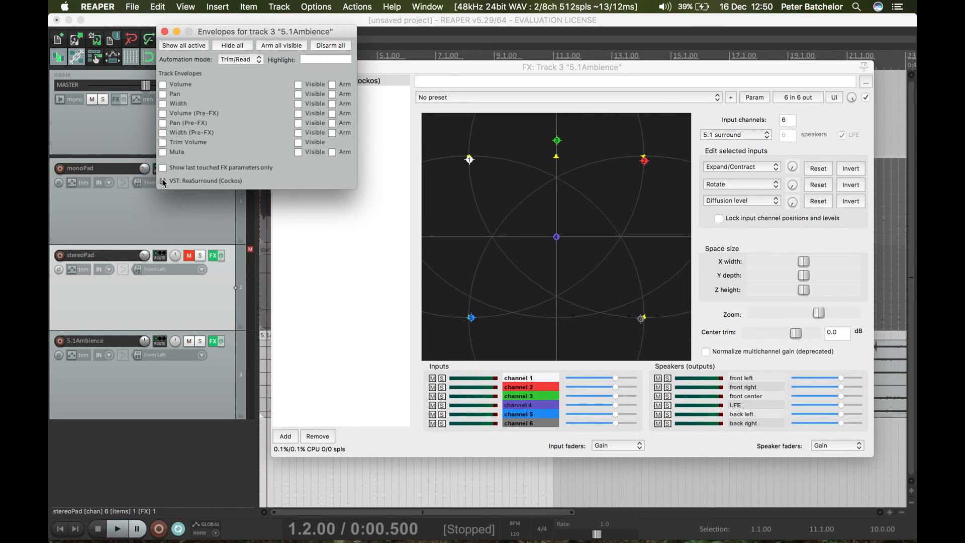
left_click(162, 181)
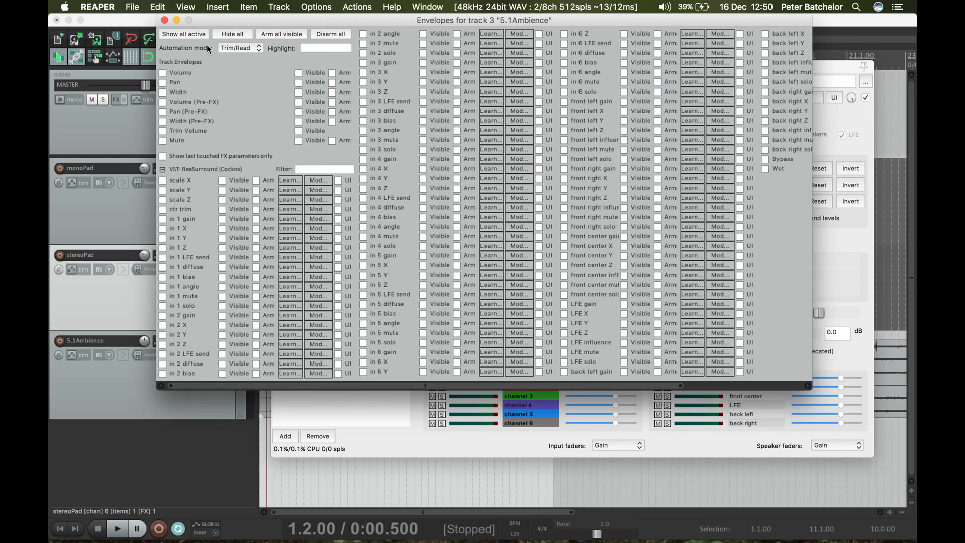
Set the 5.1Ambience track's automation mode to Touch and return to its ReaSurround window.
left_click(240, 48)
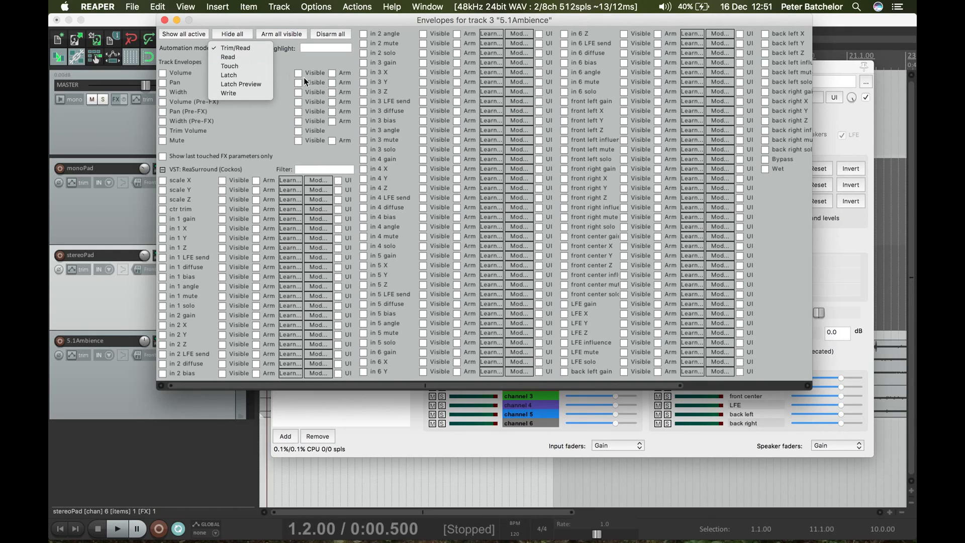
left_click(245, 68)
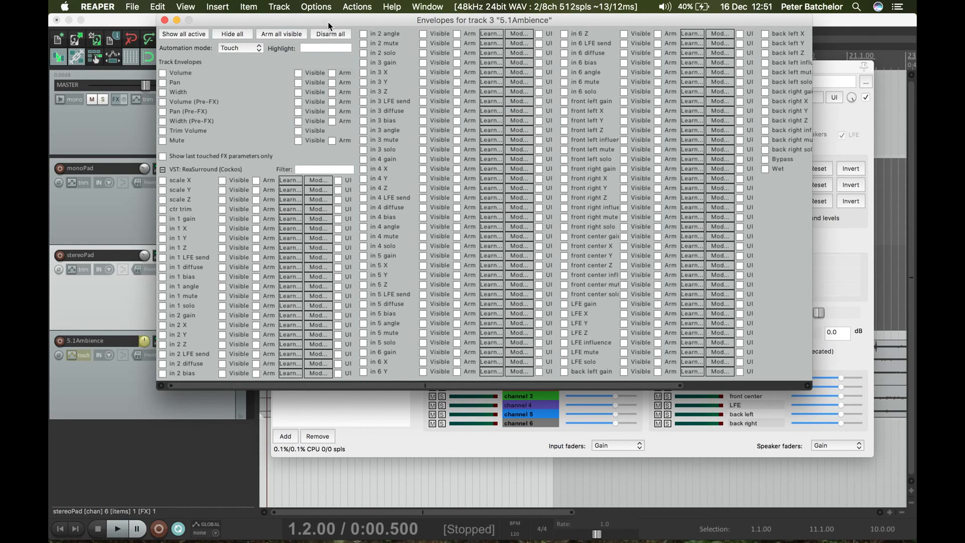
left_click_drag(333, 18, 231, 18)
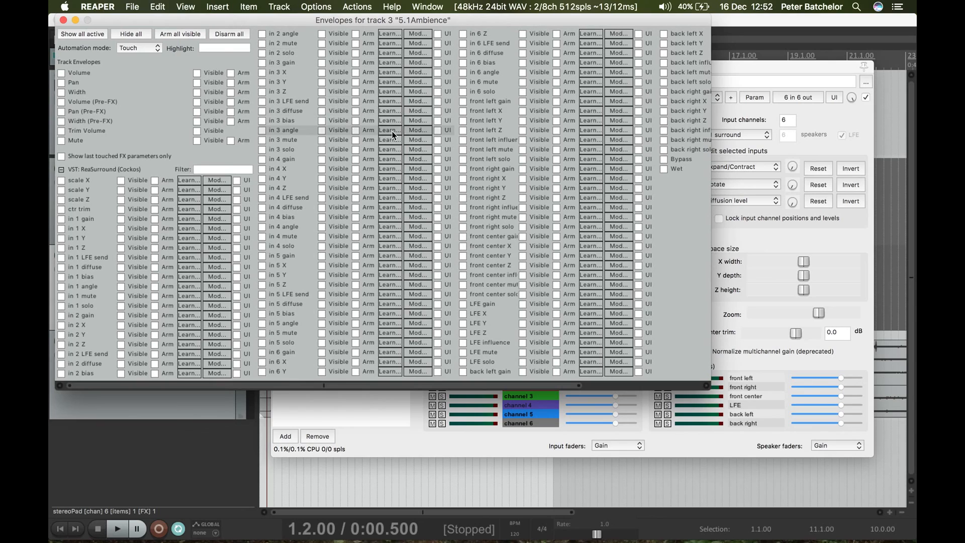
left_click(737, 68)
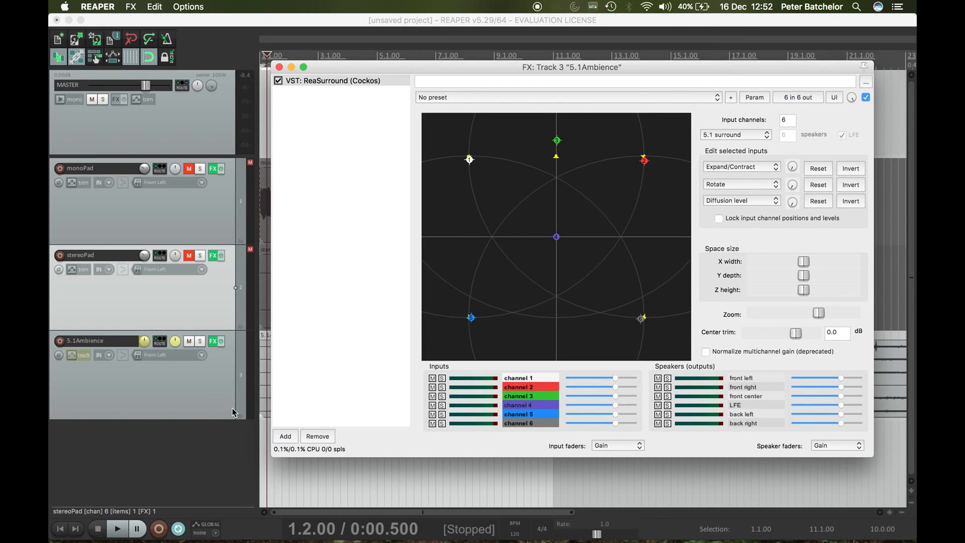
Record surround automation during playback by moving the selected inputs as a group and rotating them, then stop playback.
left_click(116, 530)
mouse_move(471, 162)
left_mouse_down()
mouse_move(513, 205)
mouse_move(537, 203)
mouse_move(536, 186)
mouse_move(494, 173)
mouse_move(471, 196)
mouse_move(466, 170)
mouse_move(525, 188)
mouse_move(505, 160)
mouse_move(456, 165)
mouse_move(435, 189)
mouse_move(452, 229)
mouse_move(494, 214)
mouse_move(474, 167)
mouse_move(478, 119)
mouse_move(465, 102)
mouse_move(442, 126)
mouse_move(484, 181)
mouse_move(503, 231)
mouse_move(469, 198)
mouse_move(471, 150)
mouse_move(454, 153)
mouse_move(469, 163)
left_mouse_up()
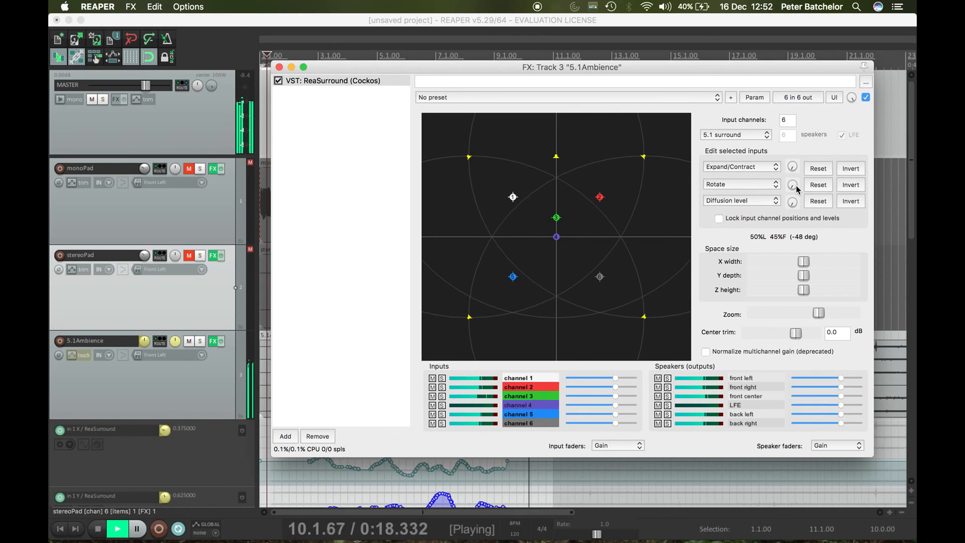
mouse_move(798, 190)
left_mouse_down()
mouse_move(798, 167)
mouse_move(798, 194)
left_mouse_up()
key("space")
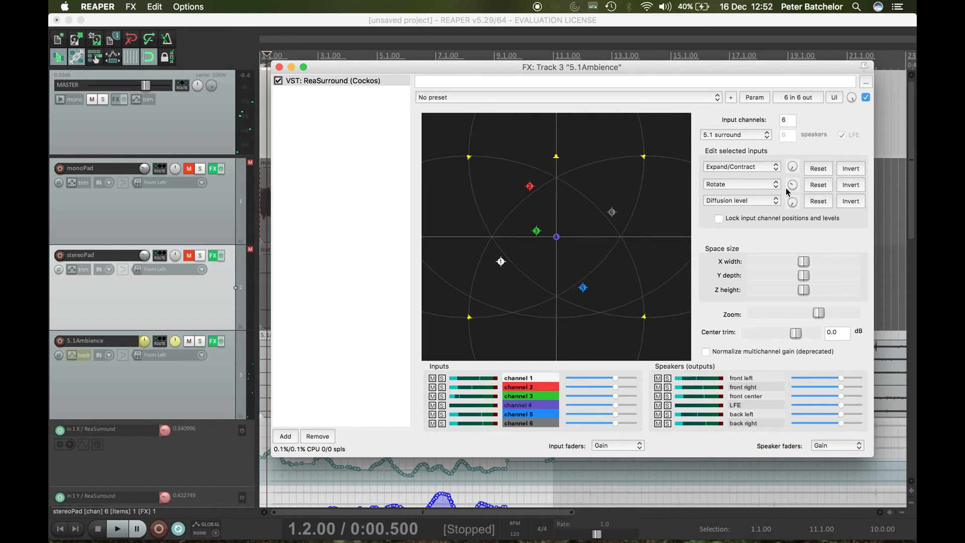
Move the plug-in window off the arrangement and examine the recorded X and Y envelopes for inputs 1, 2, 3, 5 and 6.
scroll(199, 380, "down", 5)
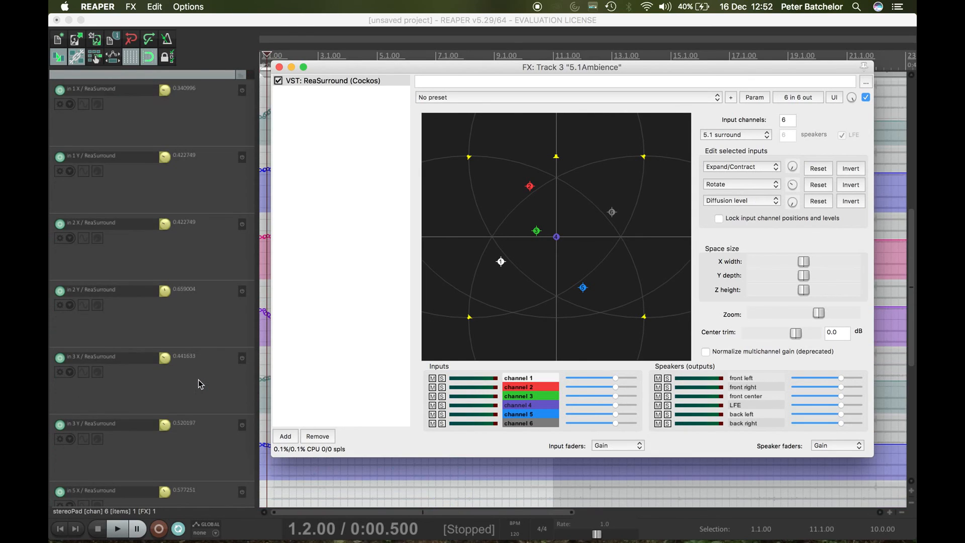
left_click_drag(385, 69, 618, 94)
scroll(392, 234, "down", 3)
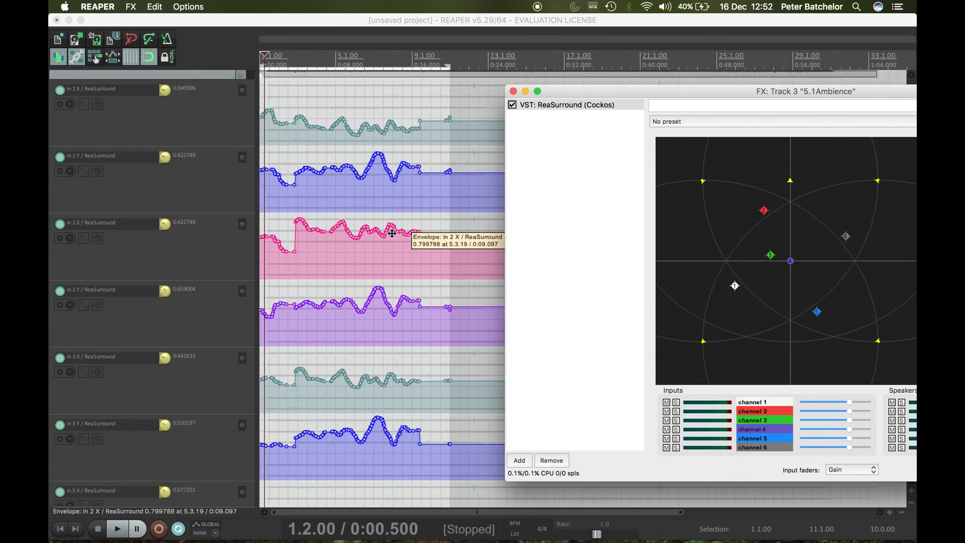
scroll(229, 406, "down", 2)
scroll(229, 407, "up", 5)
scroll(229, 407, "down", 7)
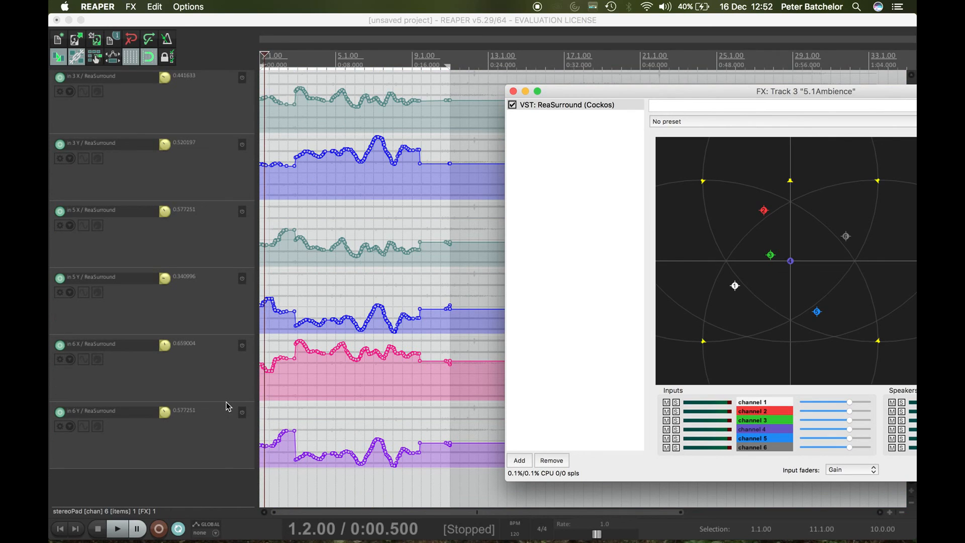
scroll(228, 406, "up", 6)
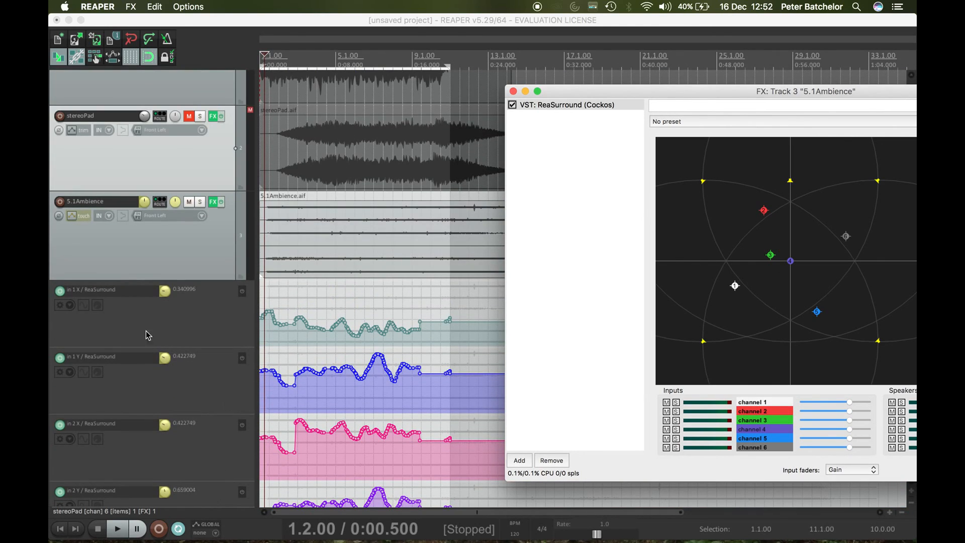
Check the active ReaSurround parameters in the 5.1Ambience envelopes window and its envelope lanes, then bring the plug-in window back into full view.
left_click(82, 217)
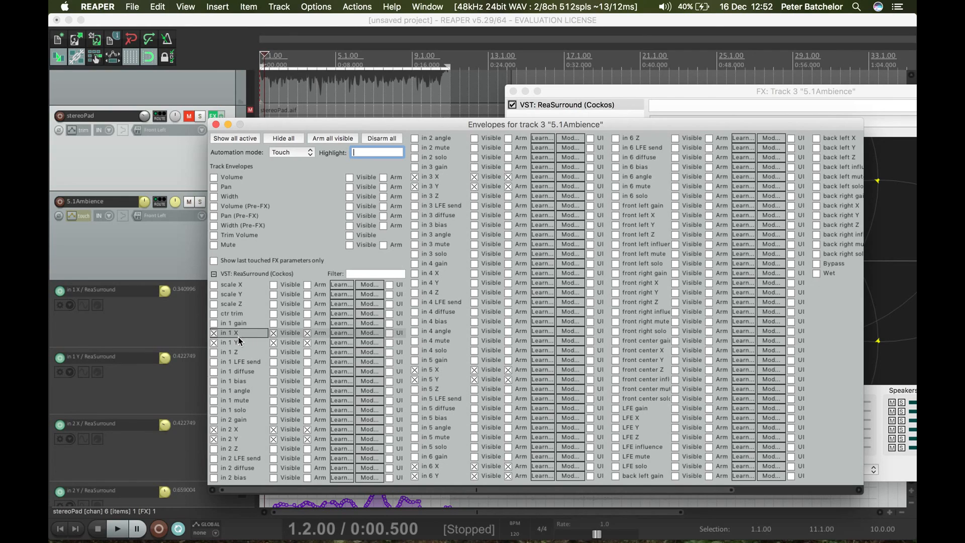
left_click(743, 105)
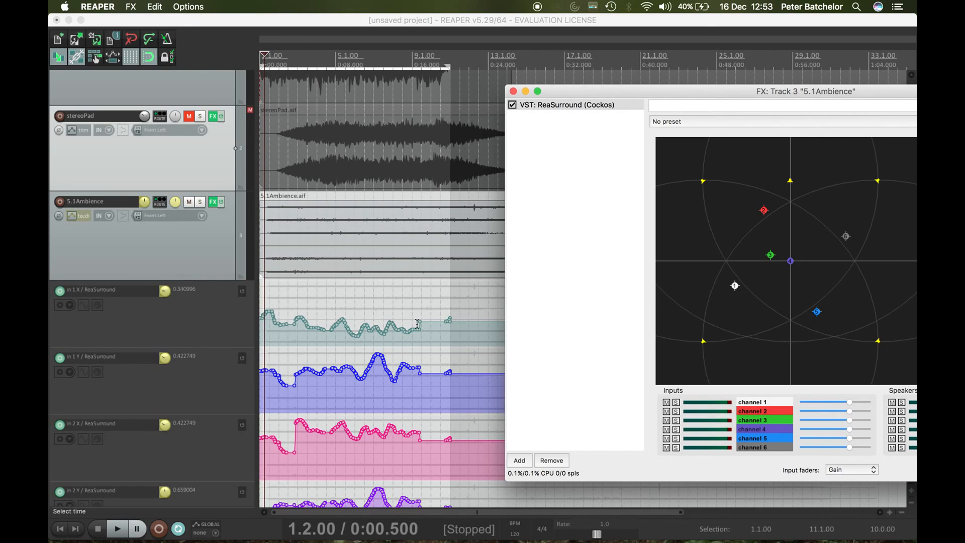
left_click(124, 336)
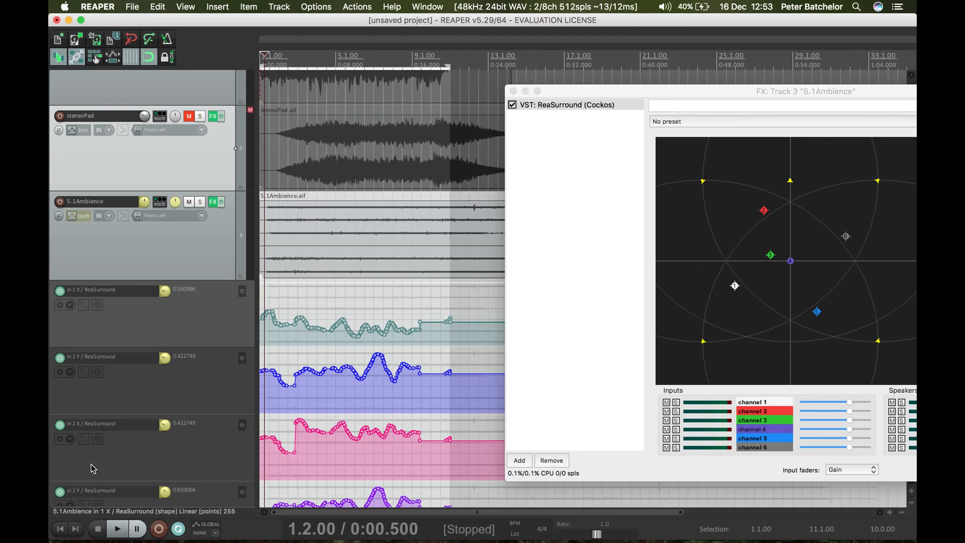
scroll(95, 495, "down", 10)
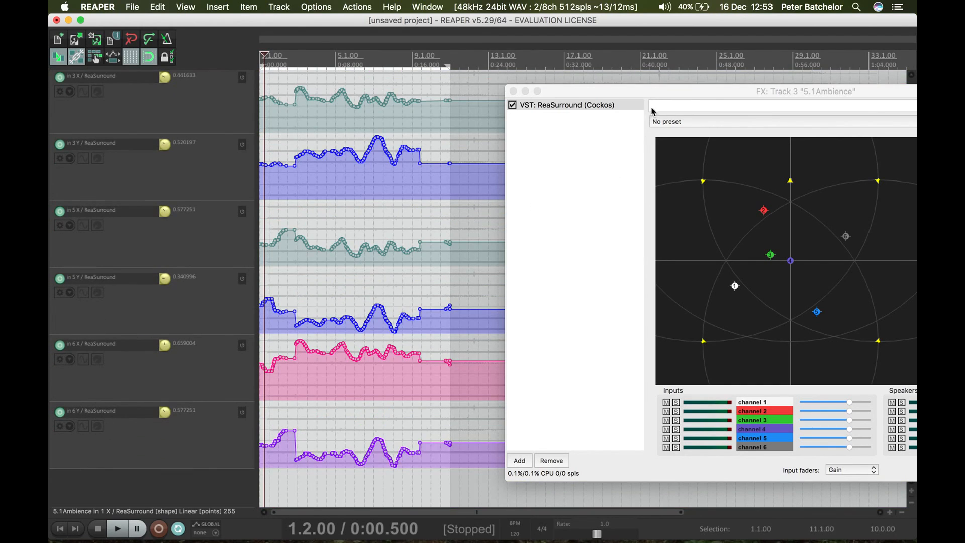
left_click_drag(653, 92, 311, 63)
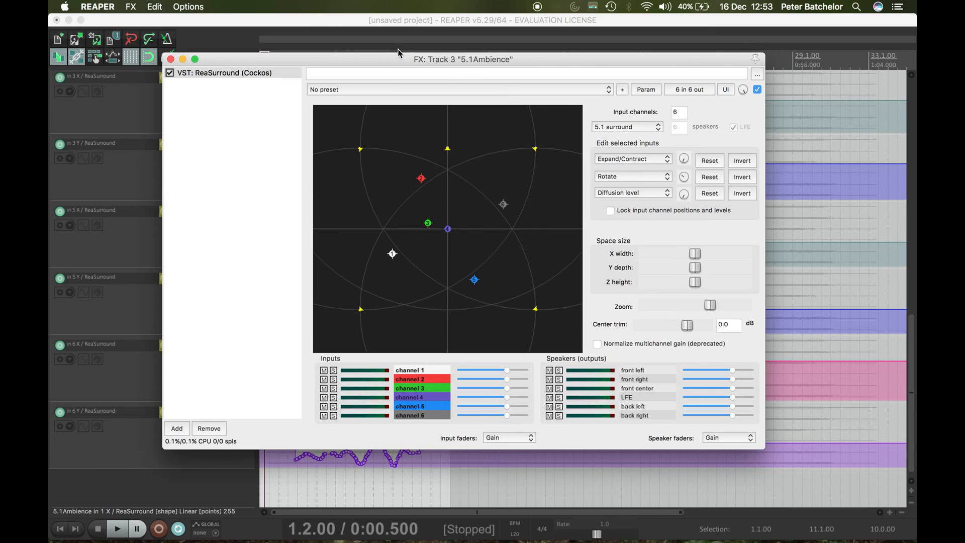
Play back the 5.1Ambience automation with the ReaSurround display beside the envelopes to check the input movements, then stop playback.
left_click_drag(398, 59, 575, 81)
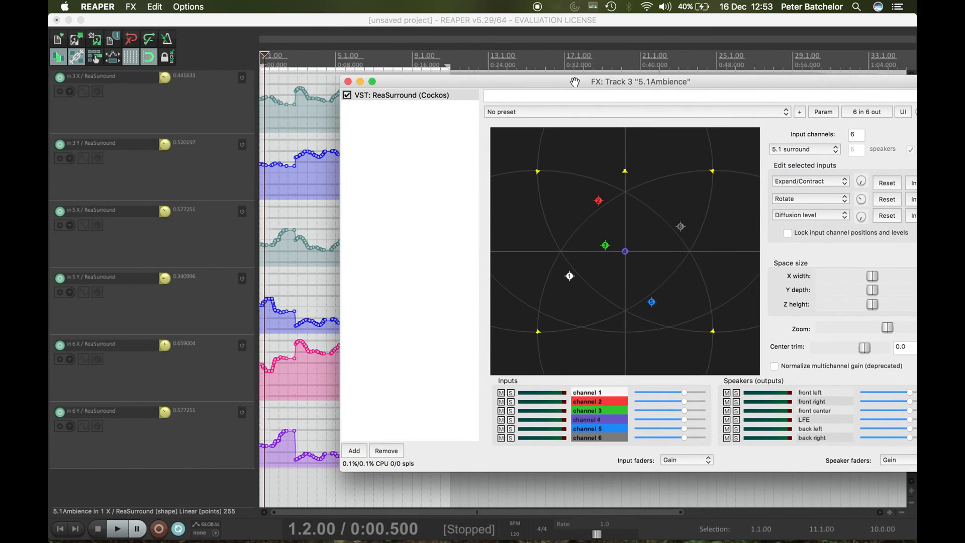
scroll(183, 111, "up", 2)
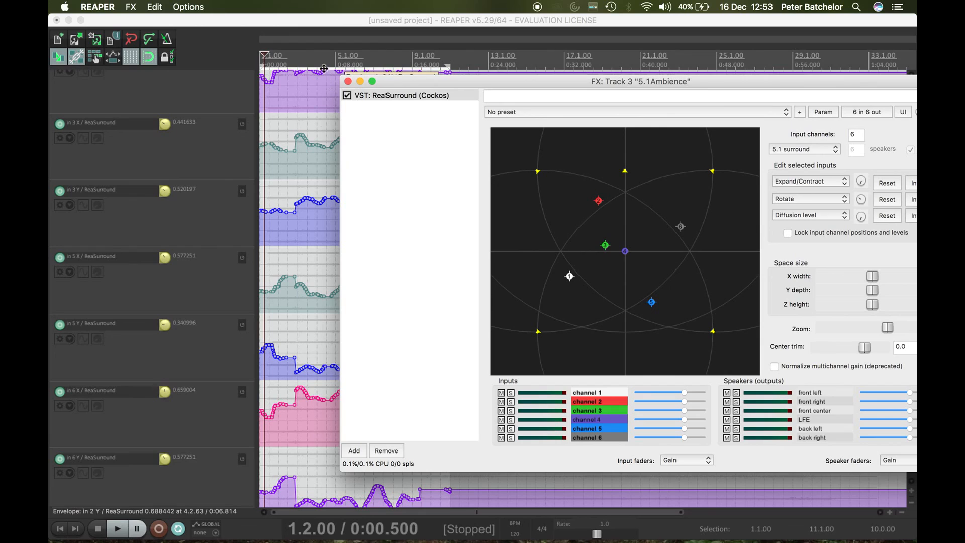
key("space")
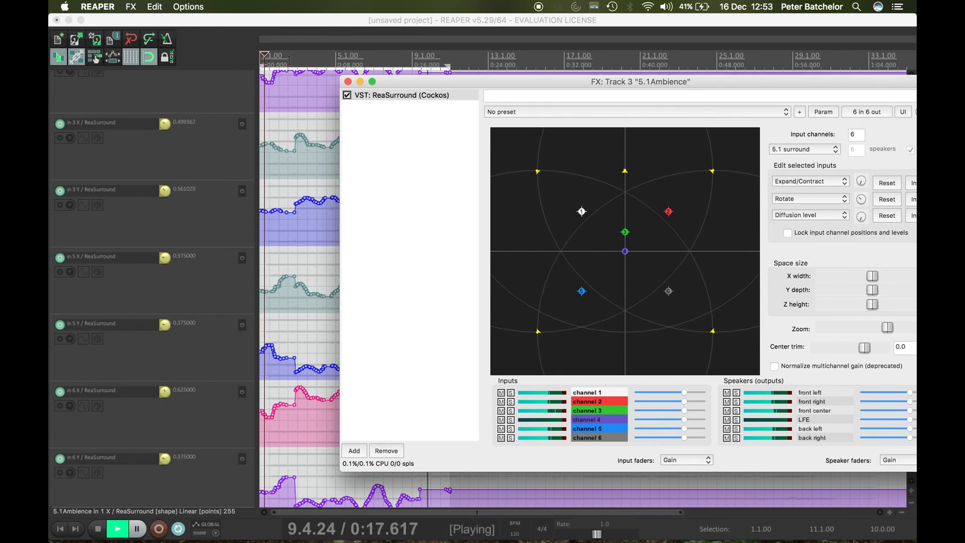
key("space")
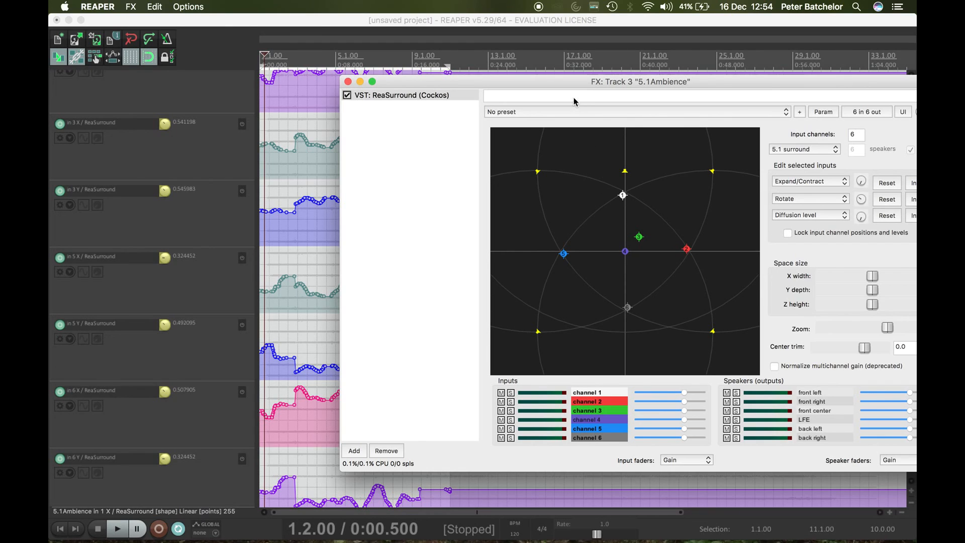
Close the 5.1Ambience track's ReaSurround window and shift the project window aside to uncover part of the desktop.
left_click_drag(568, 84, 404, 57)
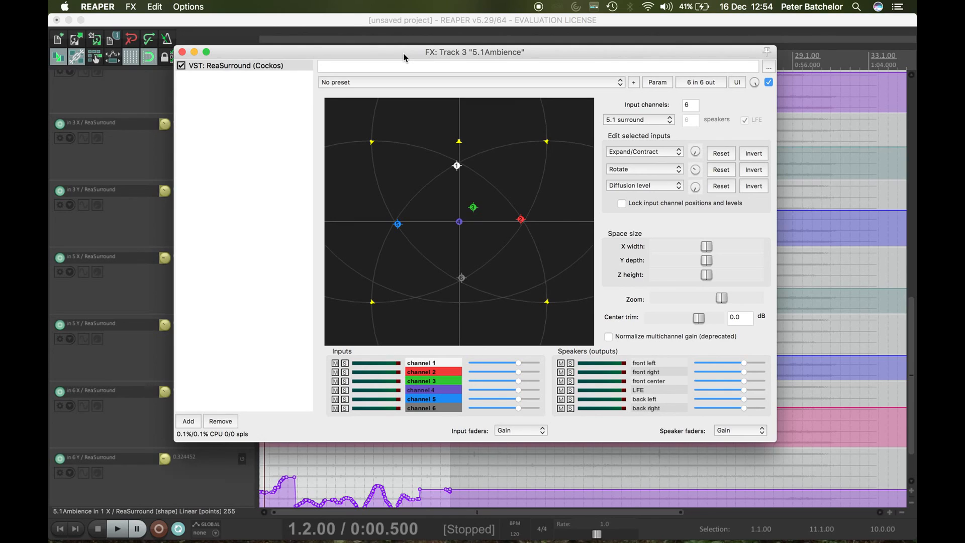
left_click(182, 53)
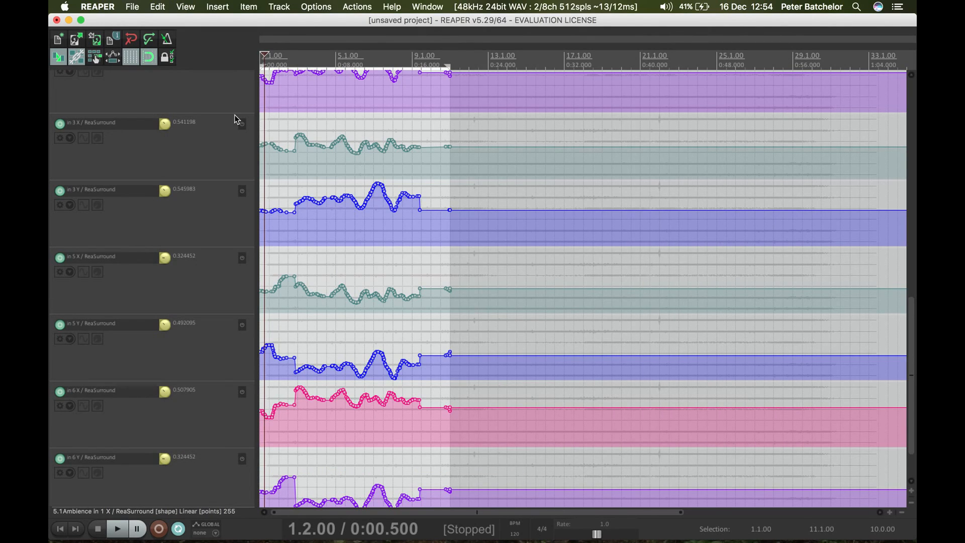
scroll(234, 115, "up", 10)
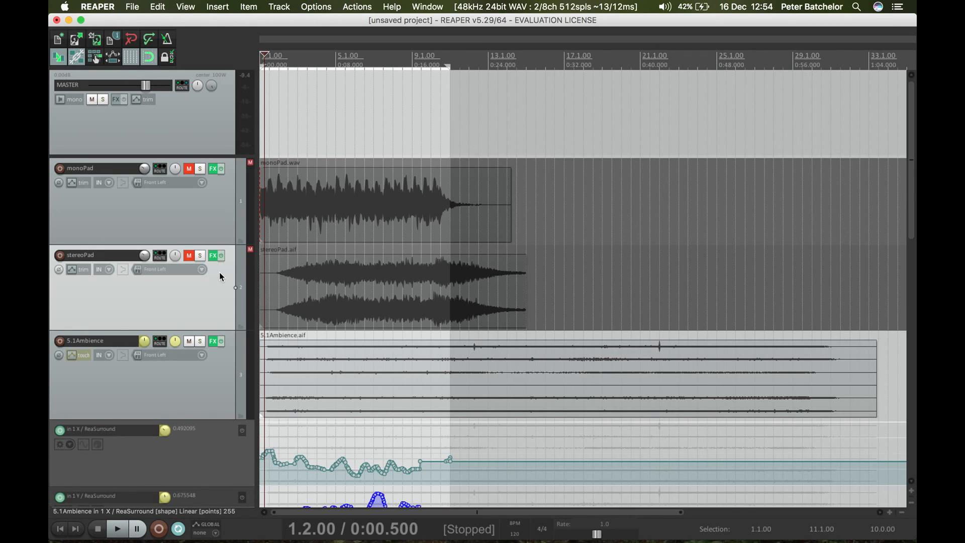
left_click_drag(206, 24, 321, 24)
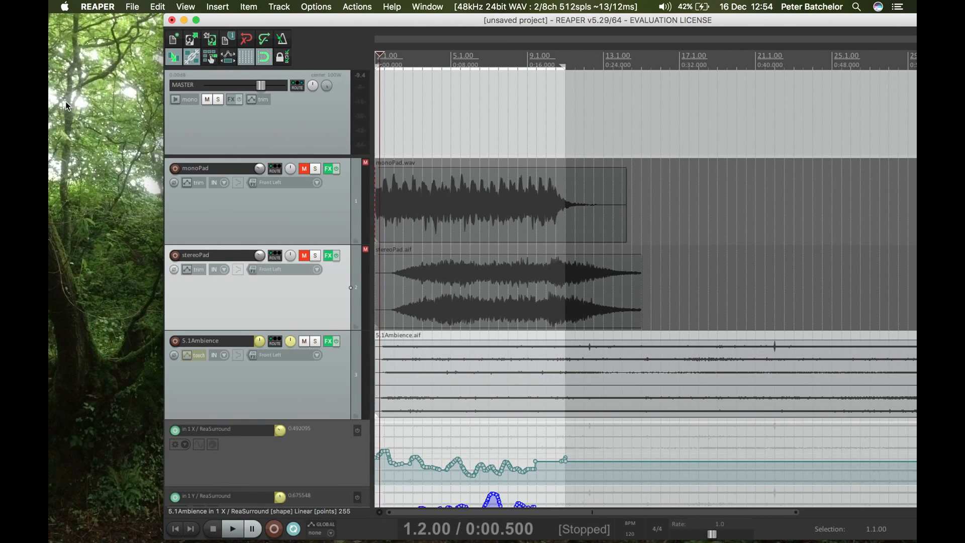